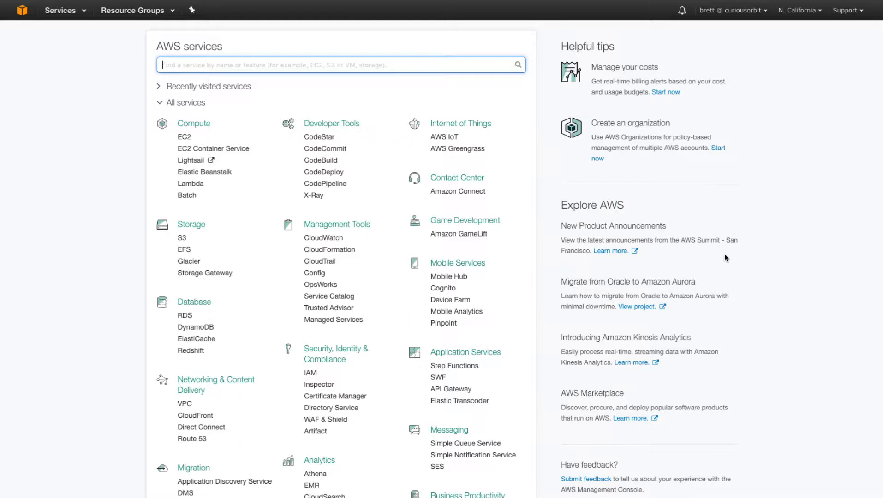
click(819, 12)
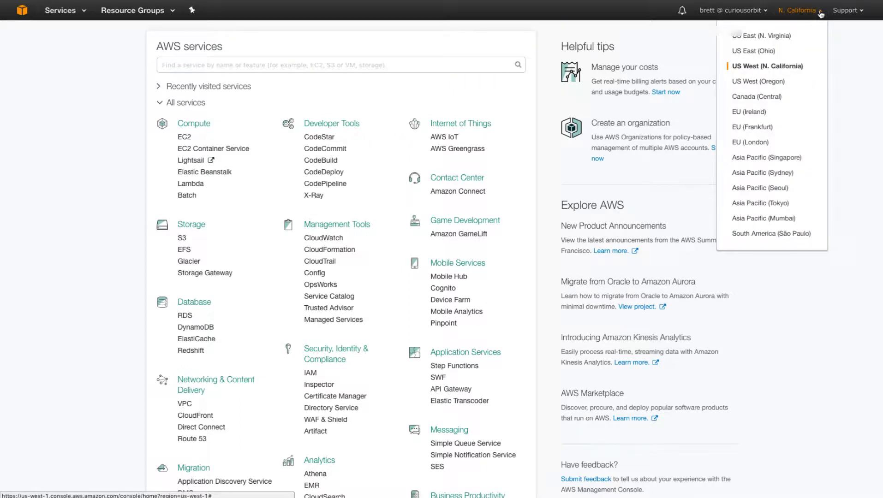
click(820, 13)
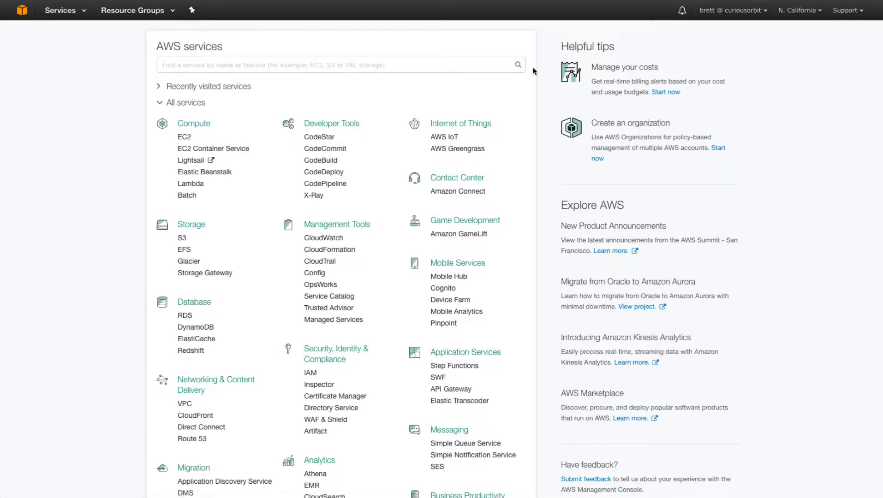
Find the VPC service and open the list of existing VPCs in the current region.
click(471, 62)
text(VPC)
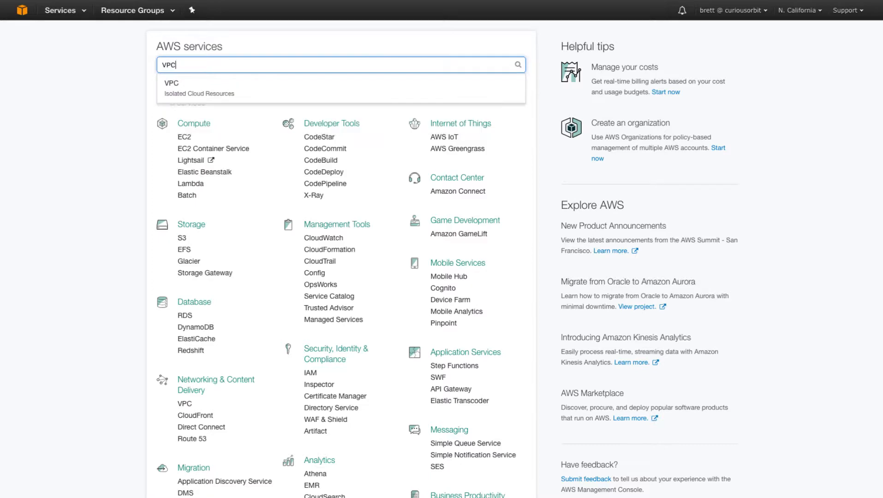
click(211, 93)
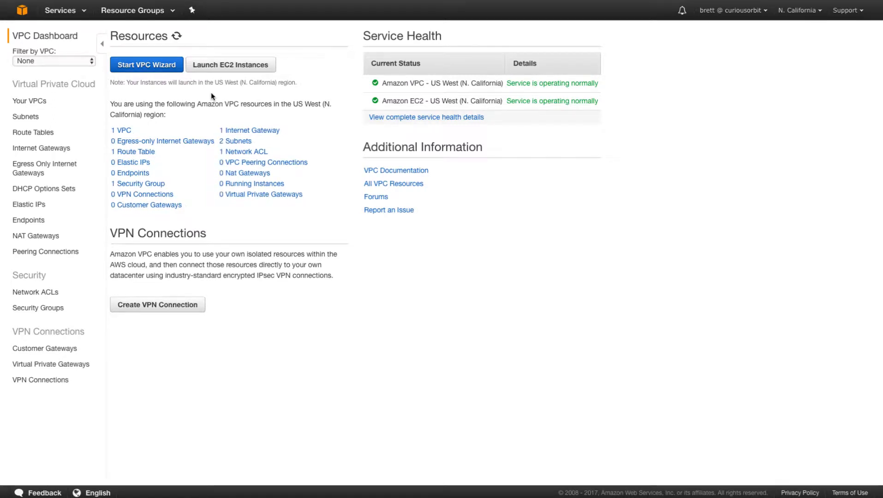
click(123, 130)
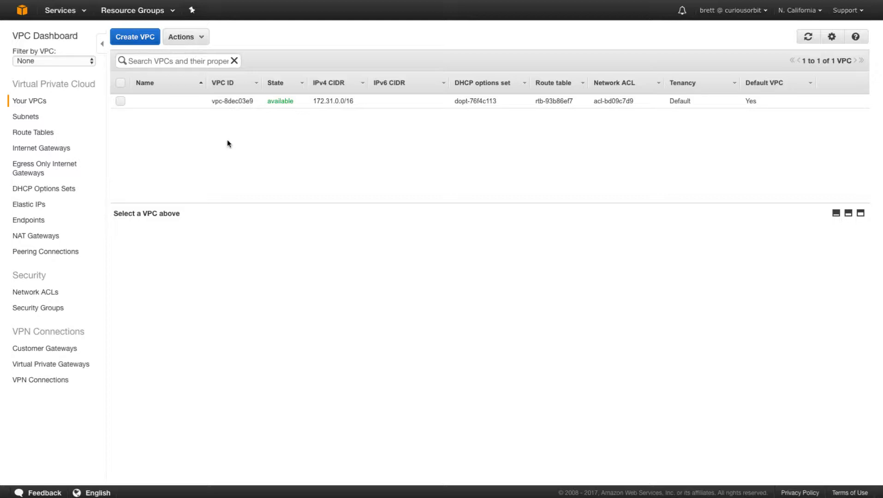
Set the default VPC's Name tag to "DEFAULT - DO NOT USE" and save it.
click(172, 102)
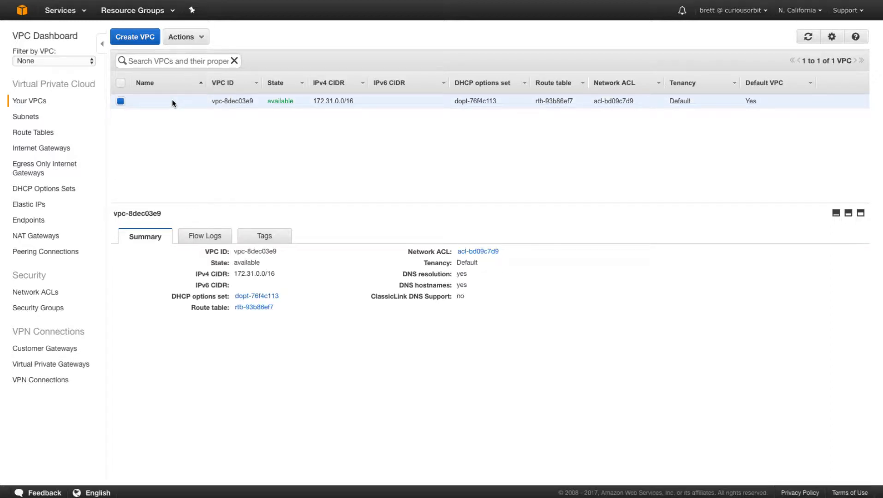
click(261, 235)
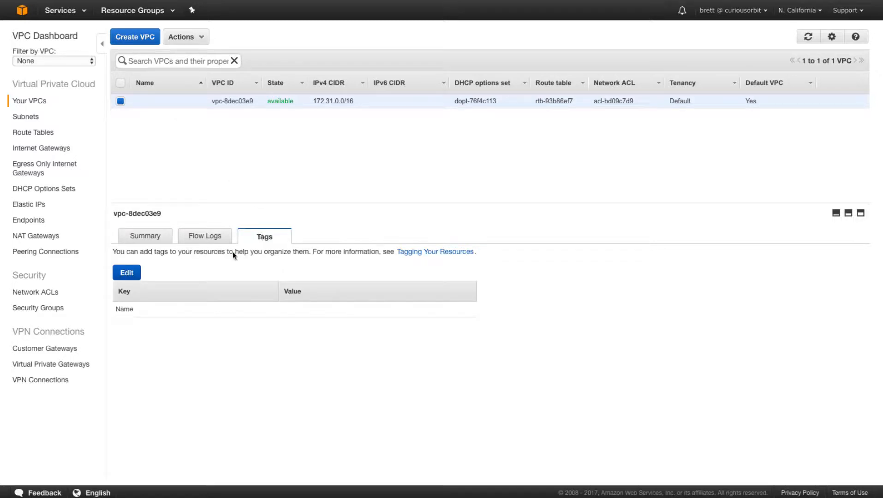
click(139, 278)
click(328, 312)
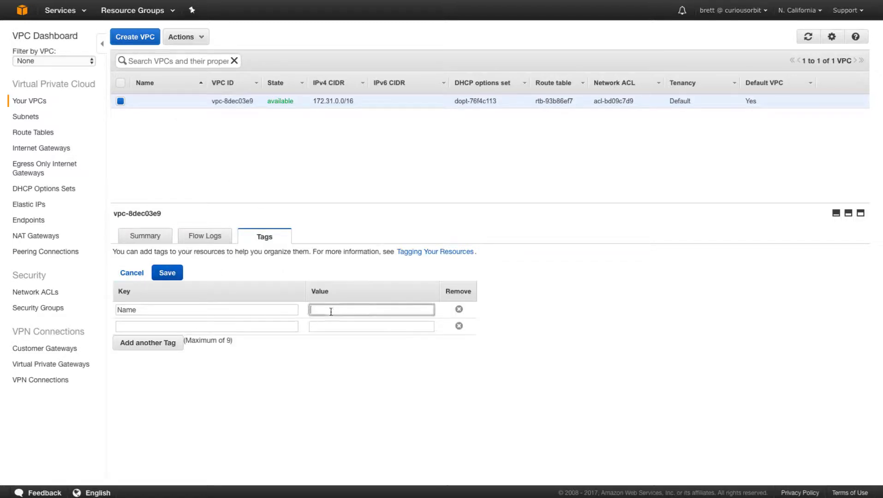
text(DEFATUL)
key(BackSpace)
key(BackSpace)
key(BackSpace)
text(ULT - DO NOT USE)
click(177, 271)
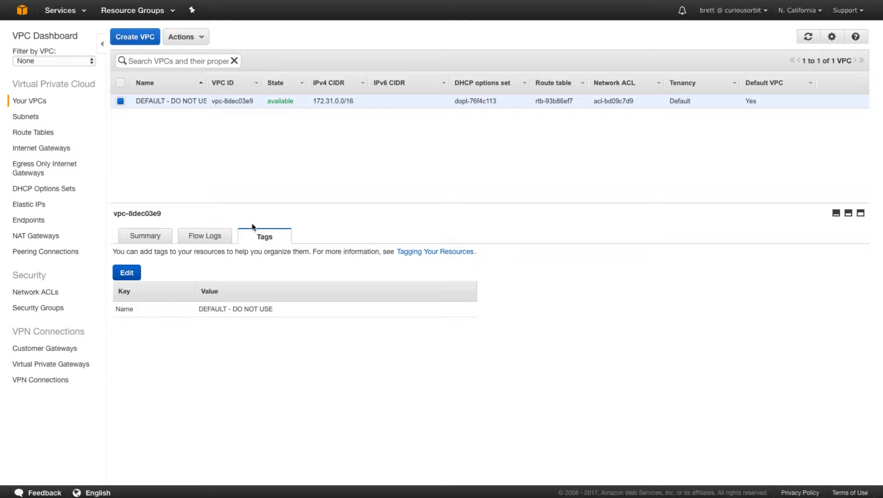
Create a VPC named demo-vpc with IPv4 CIDR block 10.0.0.0/16, no IPv6 block and Default tenancy.
click(138, 41)
click(419, 191)
text(de)
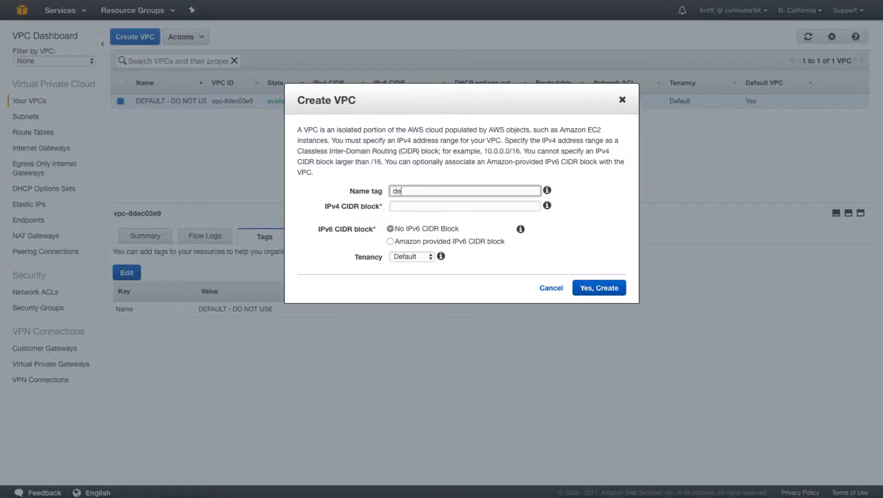
text(mo-vpc)
key(Tab)
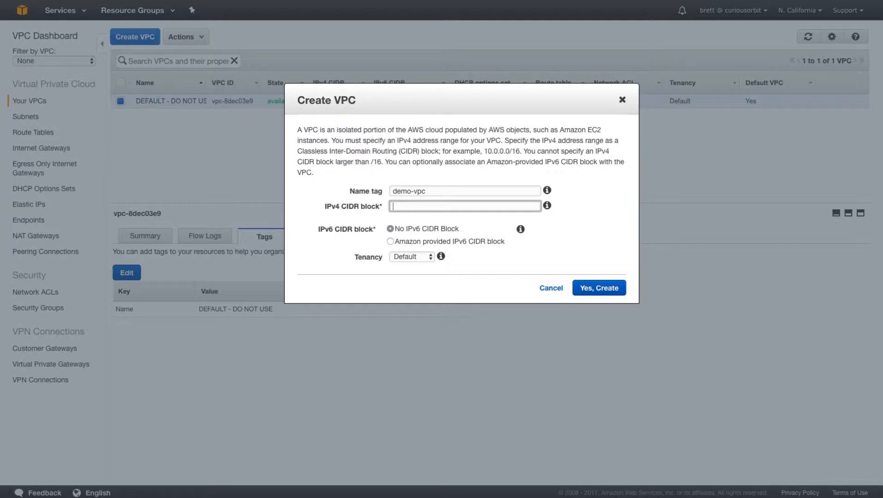
text(10.0.0.0/16)
click(409, 257)
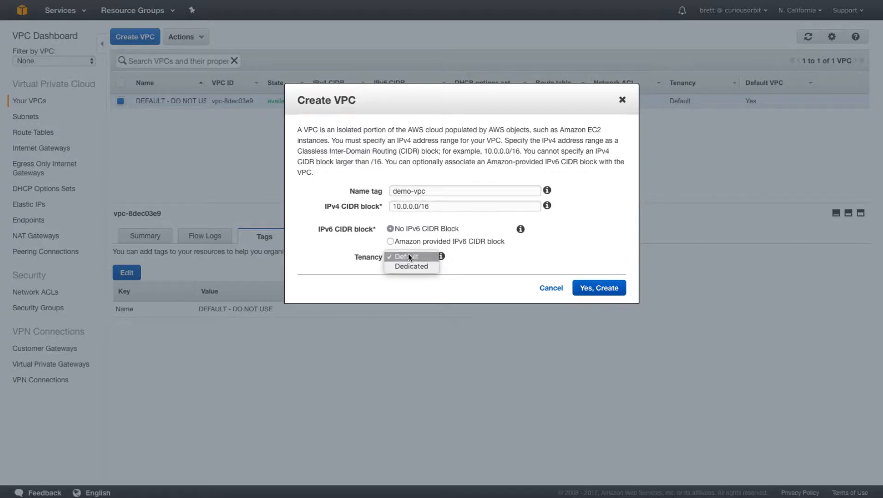
click(409, 257)
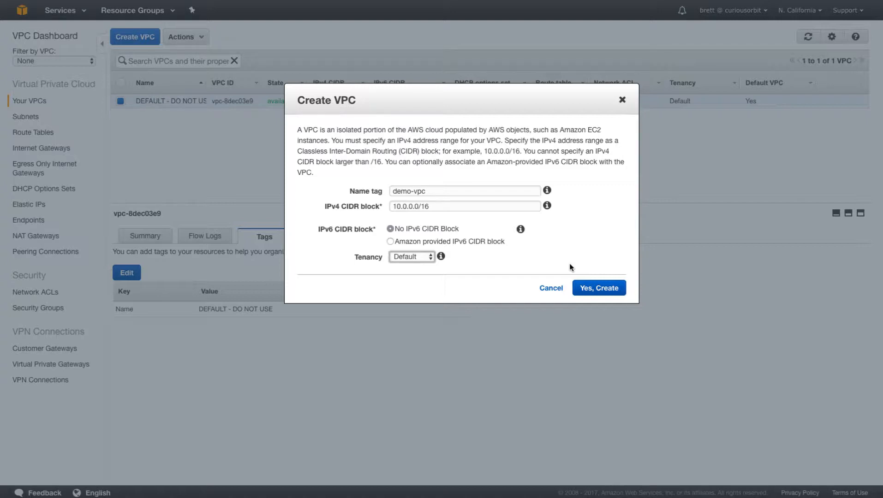
click(583, 286)
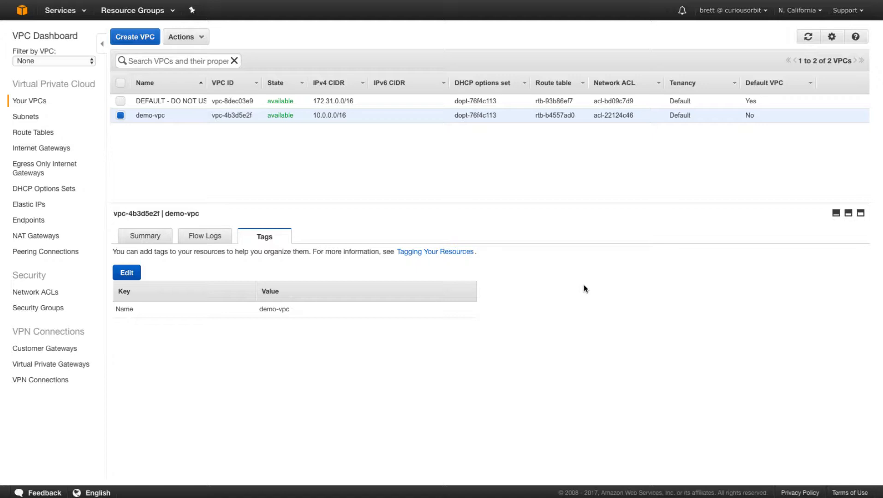
Create an internet gateway with the name tag demo-vpc-igw.
click(48, 151)
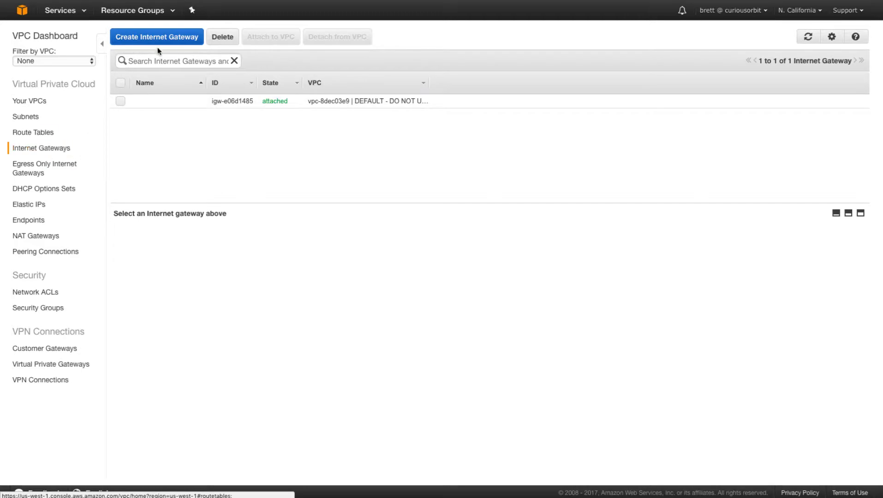
click(159, 41)
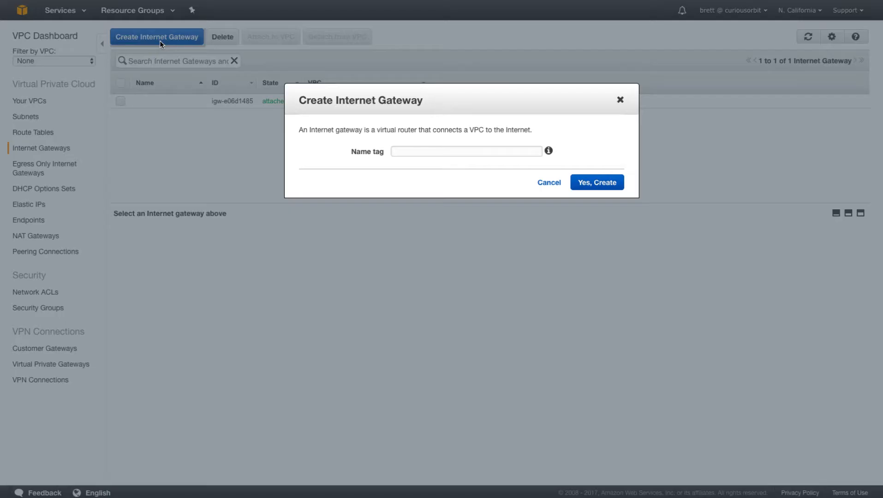
click(417, 152)
text(demo-vpc-igw)
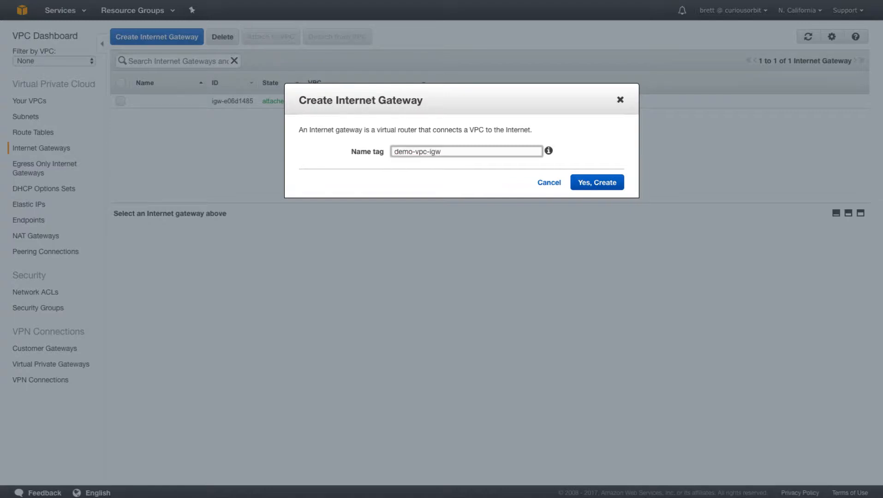
click(597, 187)
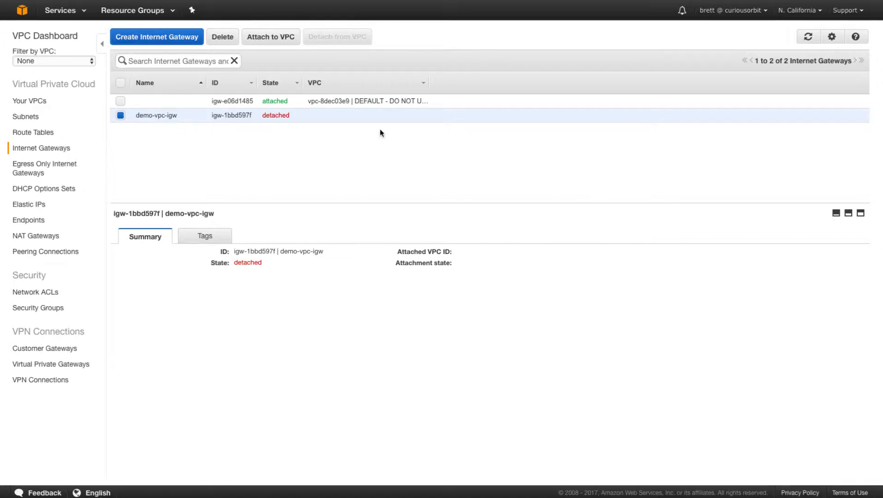
Attach the demo-vpc-igw internet gateway to demo-vpc.
click(288, 41)
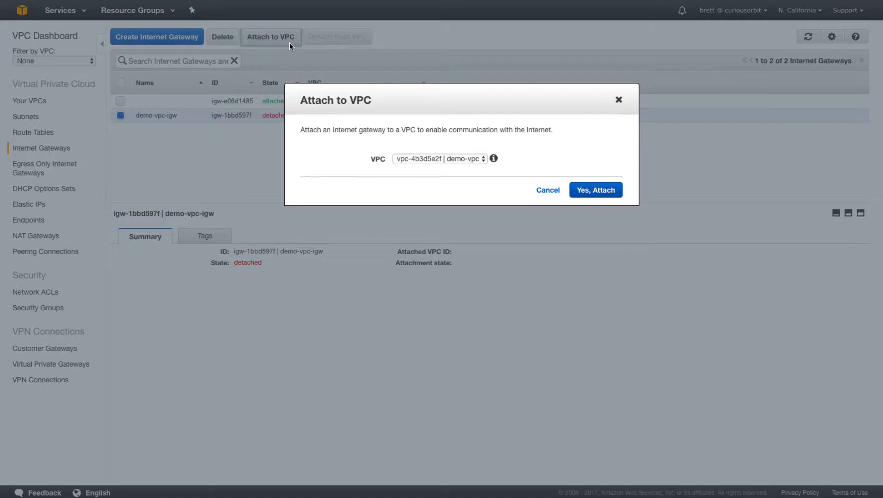
click(447, 160)
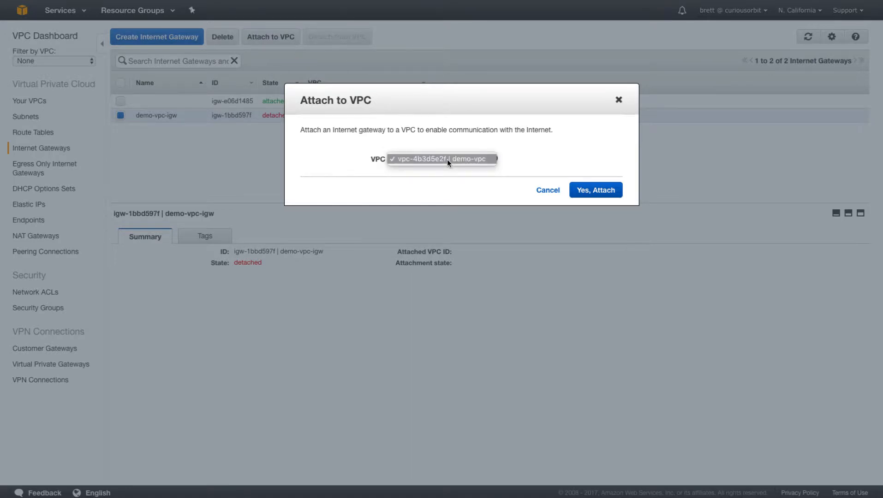
click(446, 160)
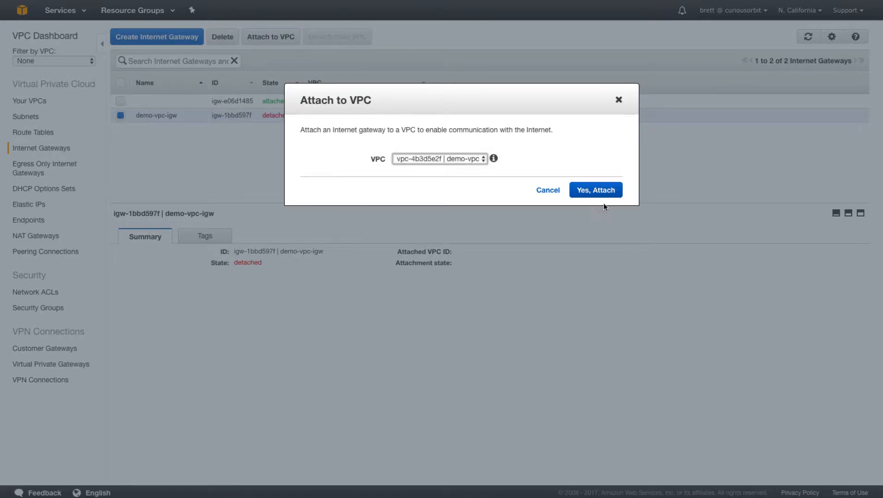
click(602, 190)
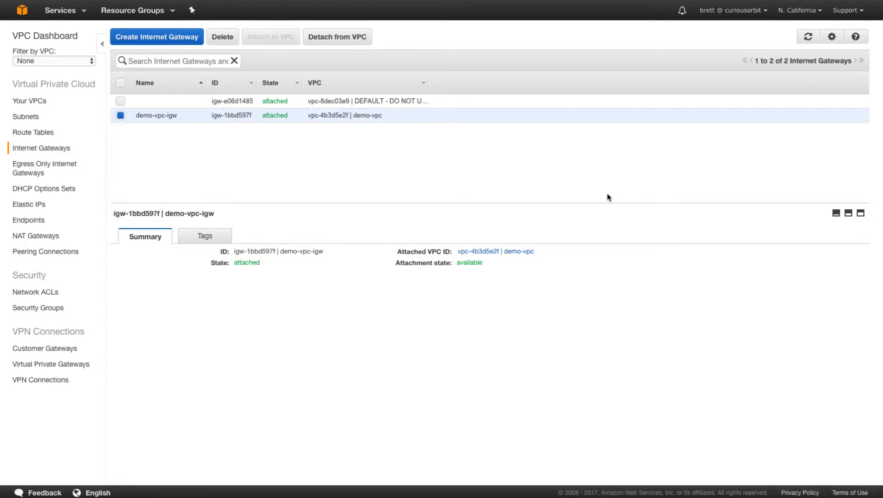
Filter the VPC resources to demo-vpc only and open its list of subnets.
click(69, 62)
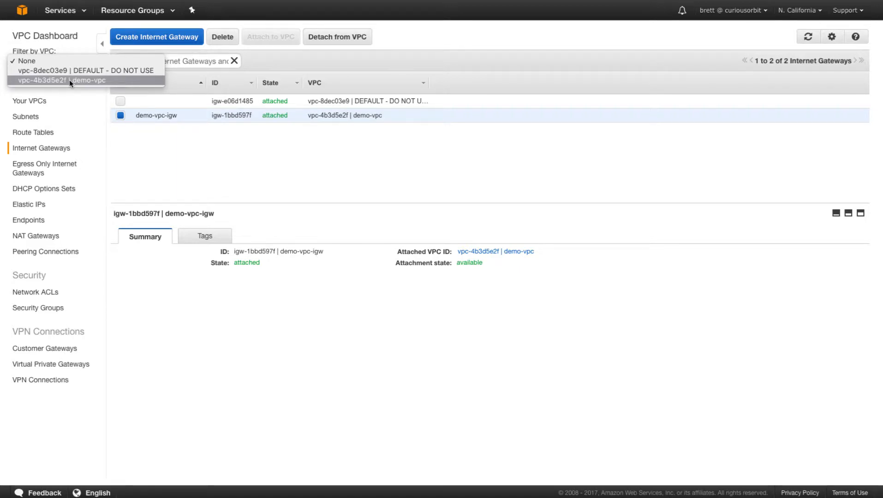
click(69, 80)
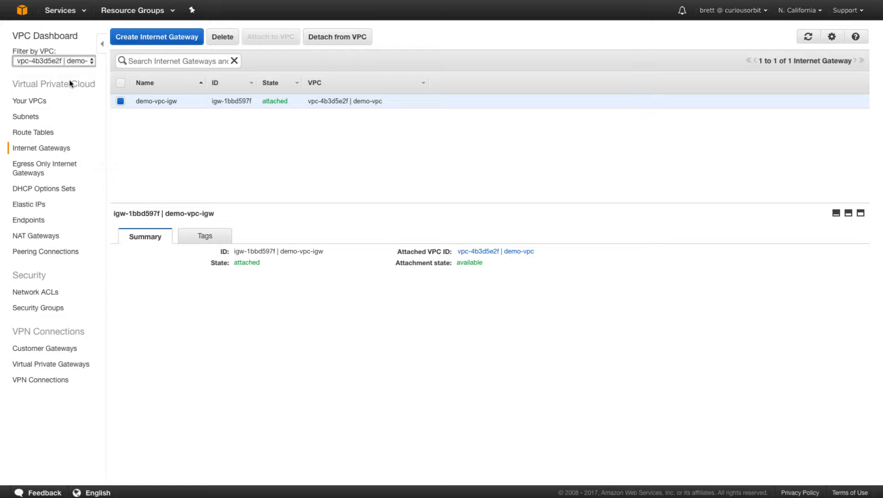
click(28, 117)
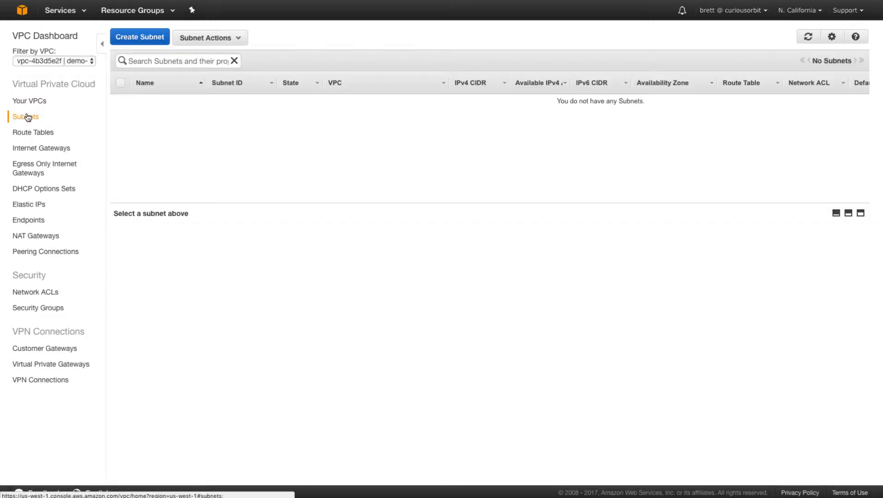
Create the subnet public-subnet-1 in demo-vpc, in availability zone us-west-1b, with IPv4 CIDR block 10.0.10.0/24.
click(132, 44)
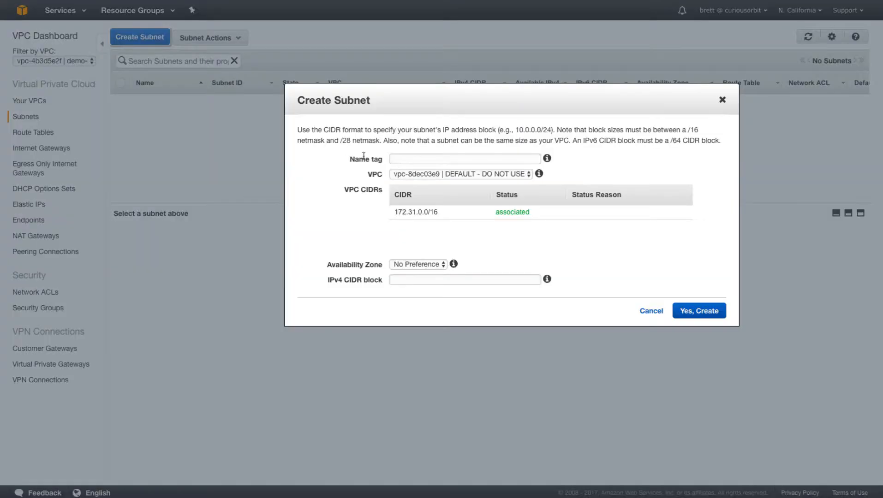
text(public)
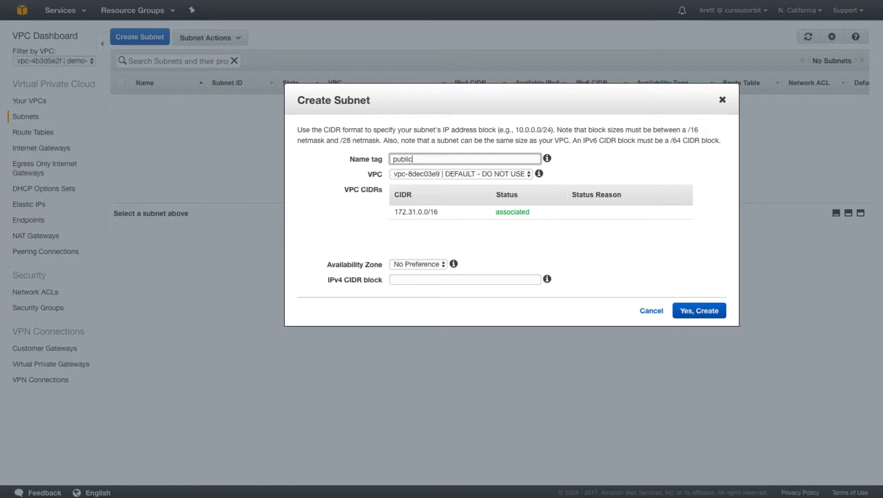
text(-subnet-1)
click(451, 178)
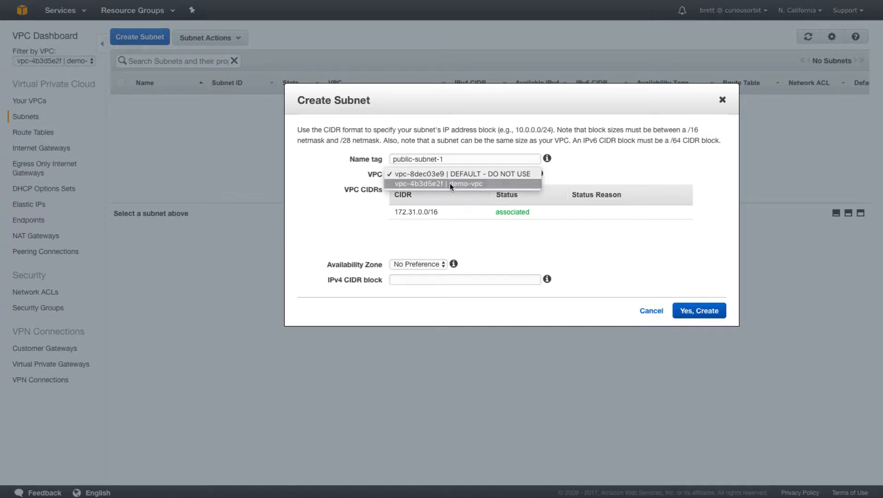
click(450, 184)
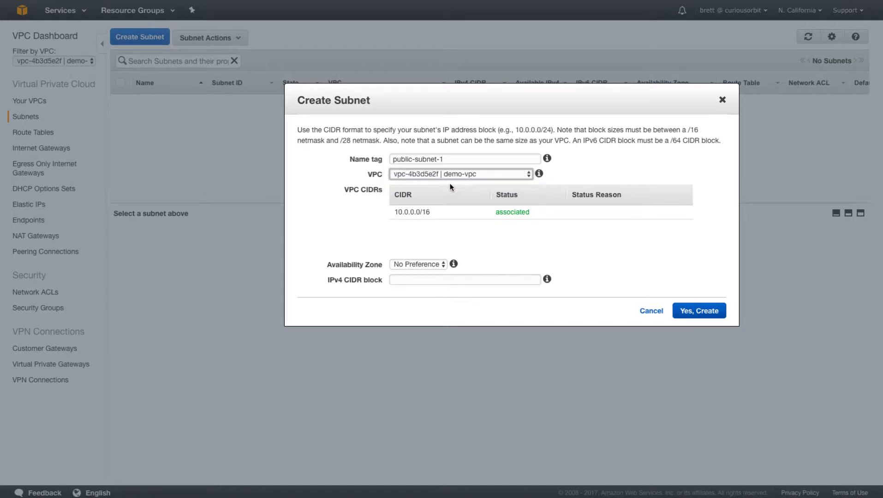
click(432, 265)
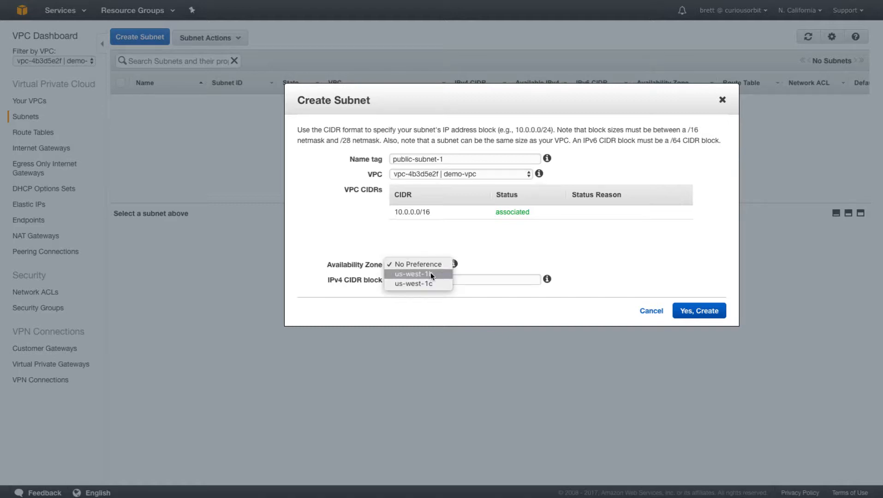
click(436, 274)
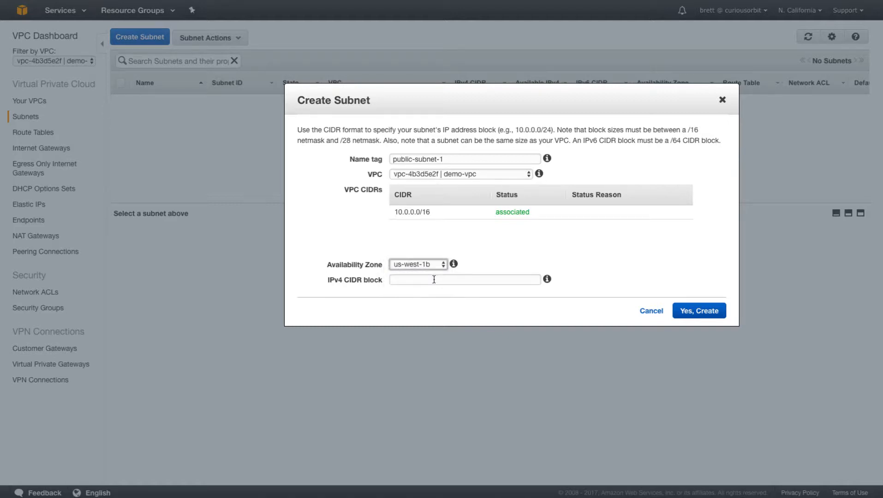
click(434, 279)
text(10.0.10.0)
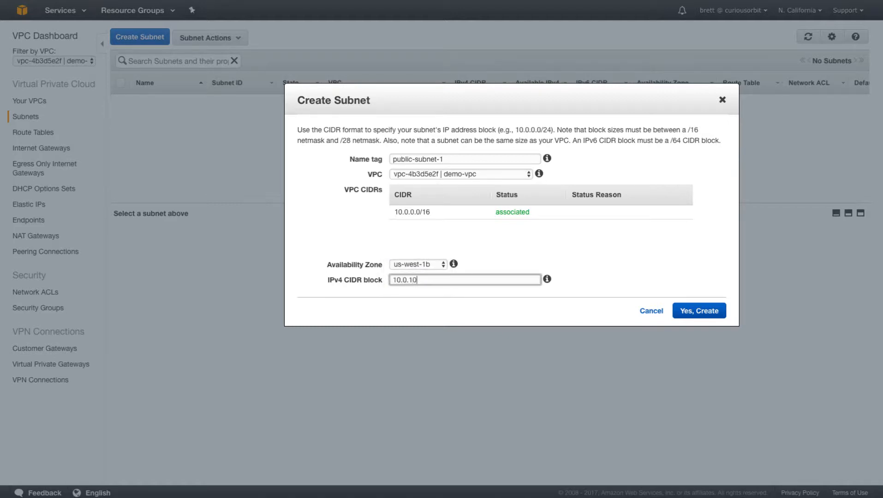
text(/24)
click(698, 312)
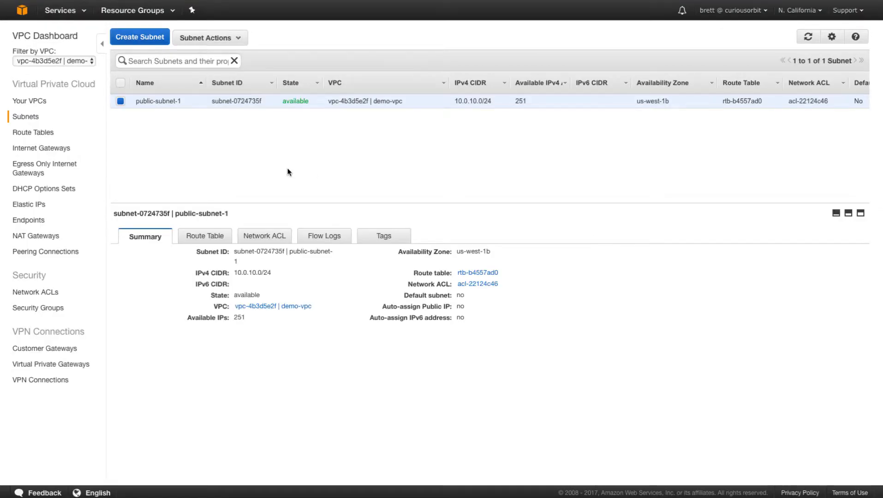
Create the subnet public-subnet-2 in demo-vpc, in availability zone us-west-1c, with IPv4 CIDR block 10.0.20.0/24.
click(140, 37)
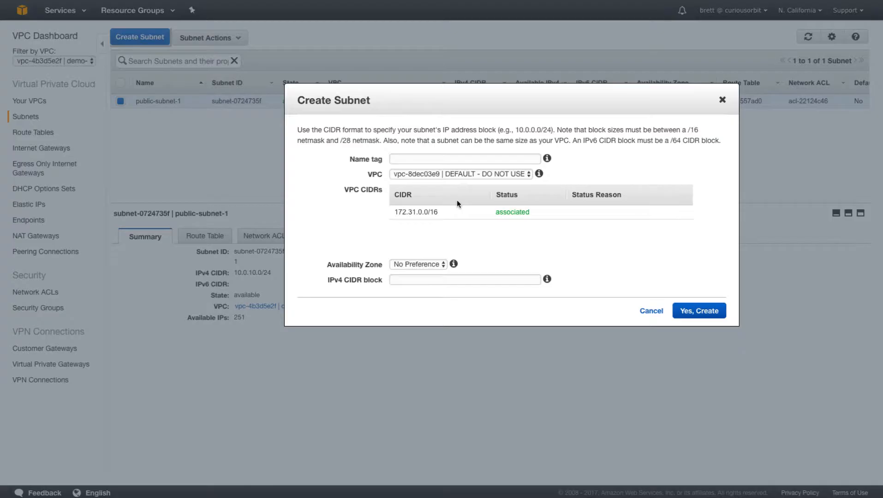
click(432, 159)
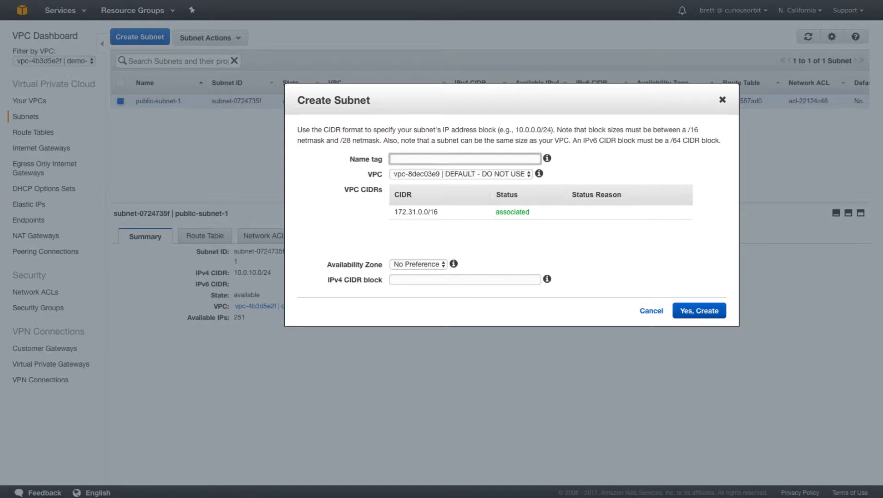
text(public-subnet-2)
click(421, 174)
click(433, 185)
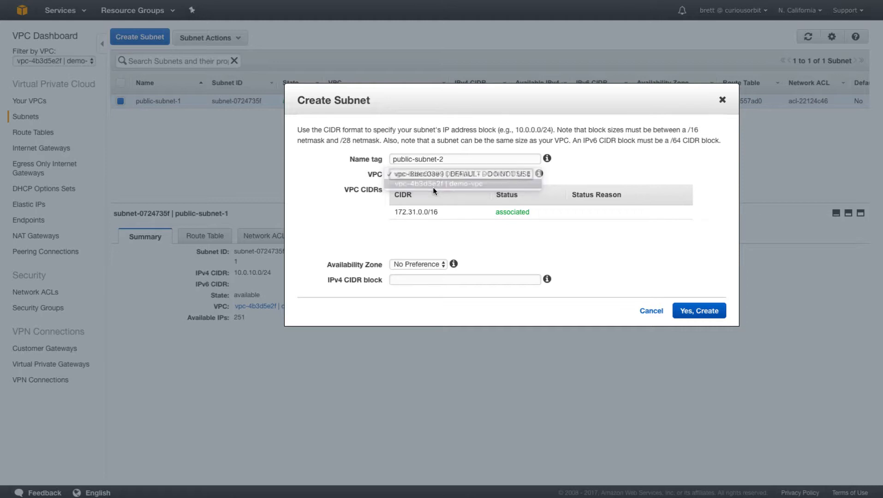
click(420, 261)
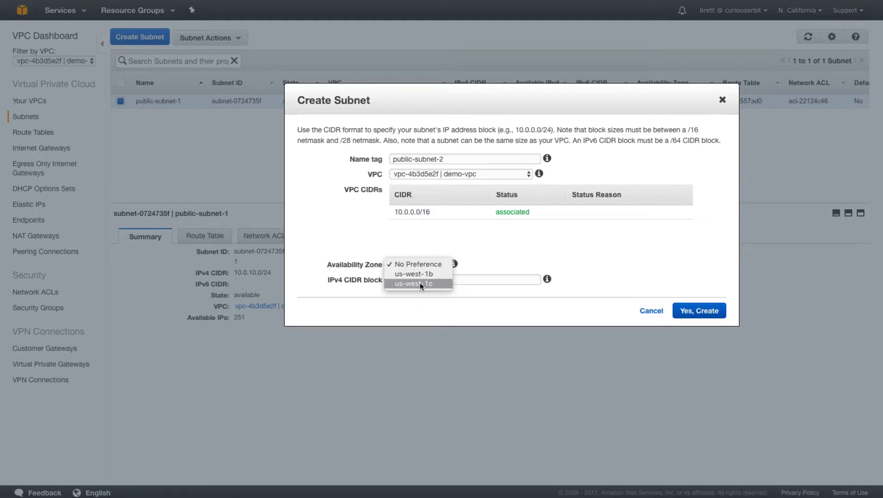
click(420, 284)
click(488, 280)
text(10.0.20.)
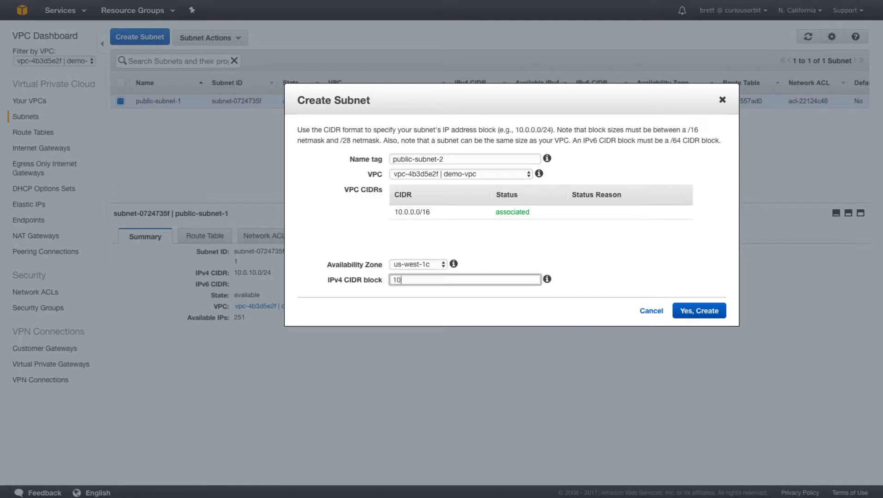
text(0/24)
click(705, 311)
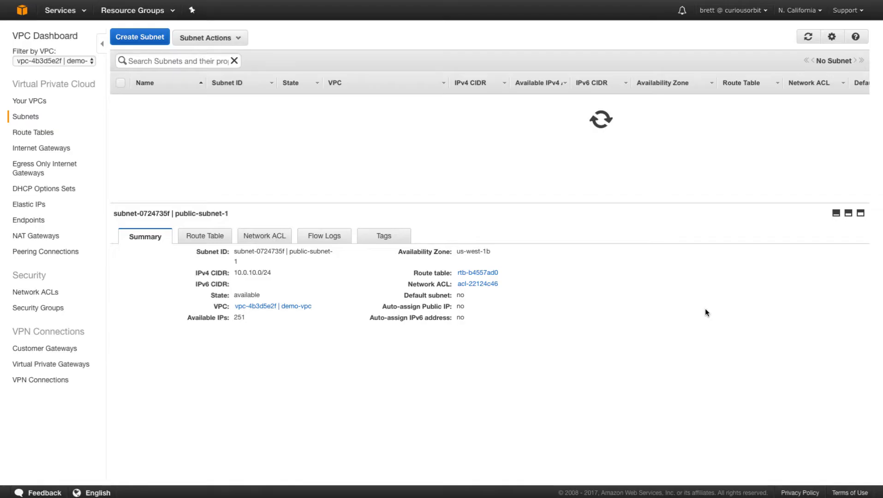
Create the subnet private-subnet-1 in demo-vpc, in availability zone us-west-1b, with IPv4 CIDR block 10.0.30.0/24.
click(139, 37)
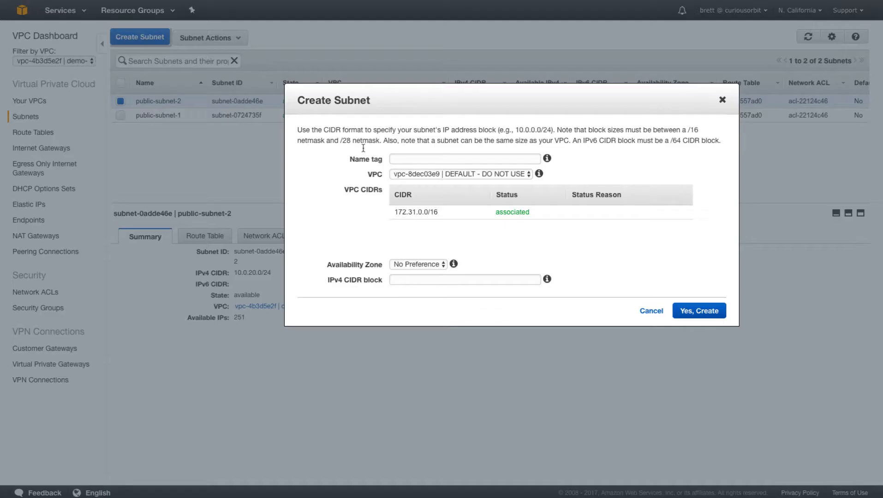
click(441, 156)
text(private-subnet-1)
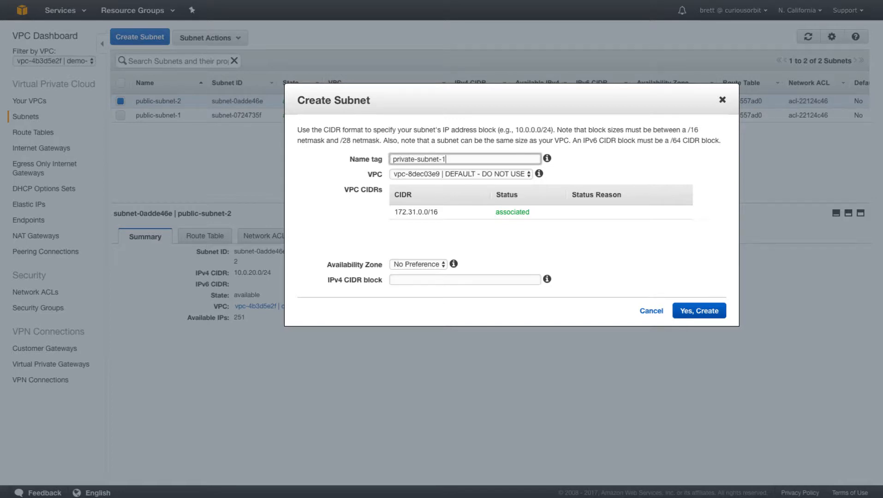
click(440, 174)
click(440, 185)
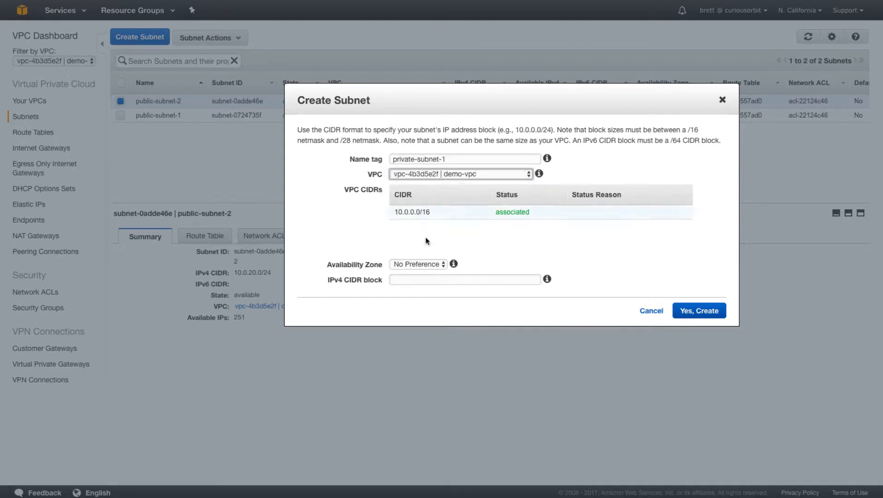
click(416, 264)
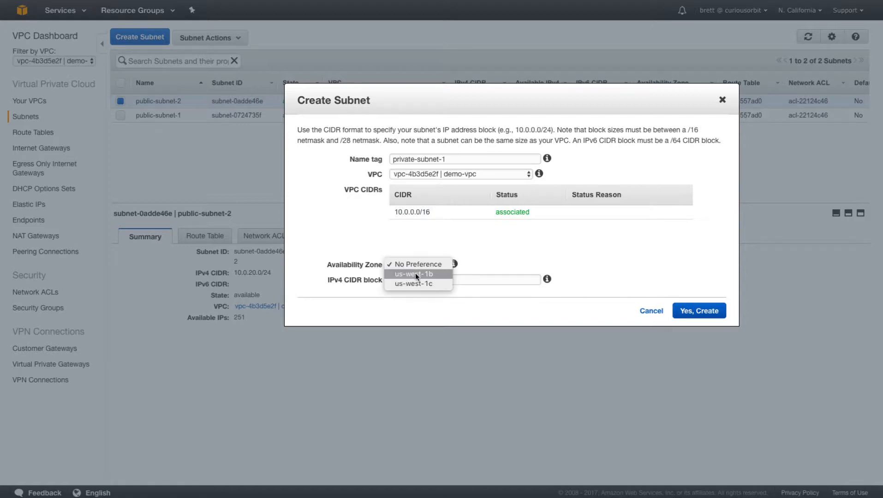
click(415, 273)
click(419, 279)
text(10)
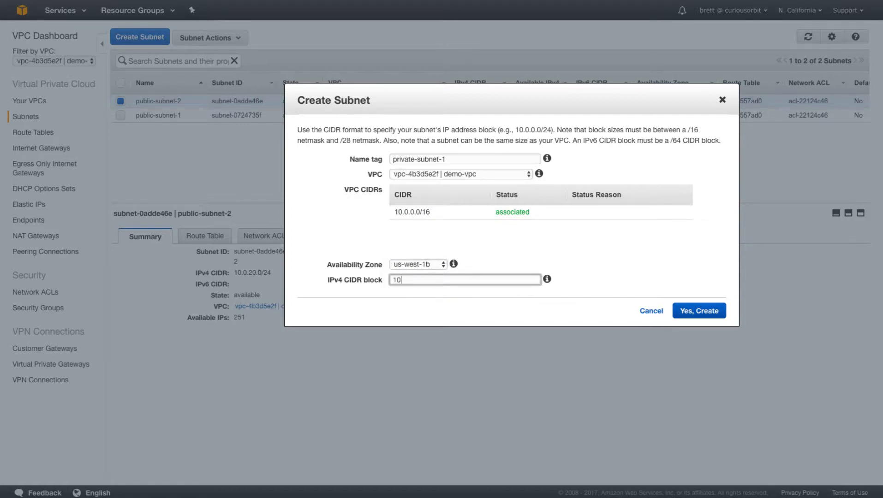
text(.0.30.0/24)
click(713, 312)
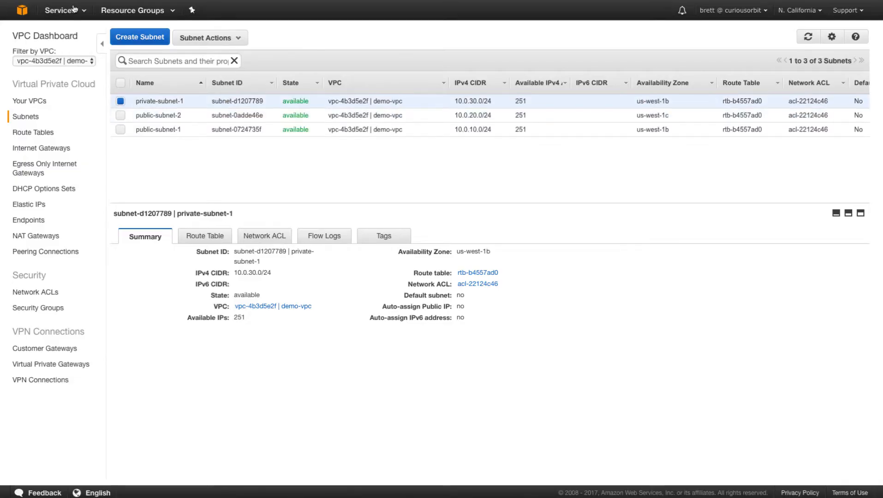
Create the subnet private-subnet-2 in demo-vpc, in availability zone us-west-1c, with IPv4 CIDR block 10.0.40.0/24.
click(134, 39)
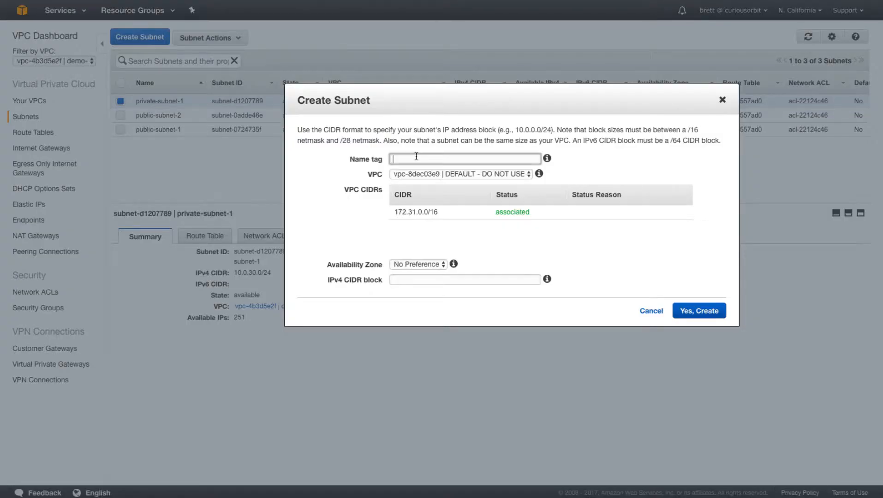
text(private-subnet-2)
click(411, 170)
click(414, 183)
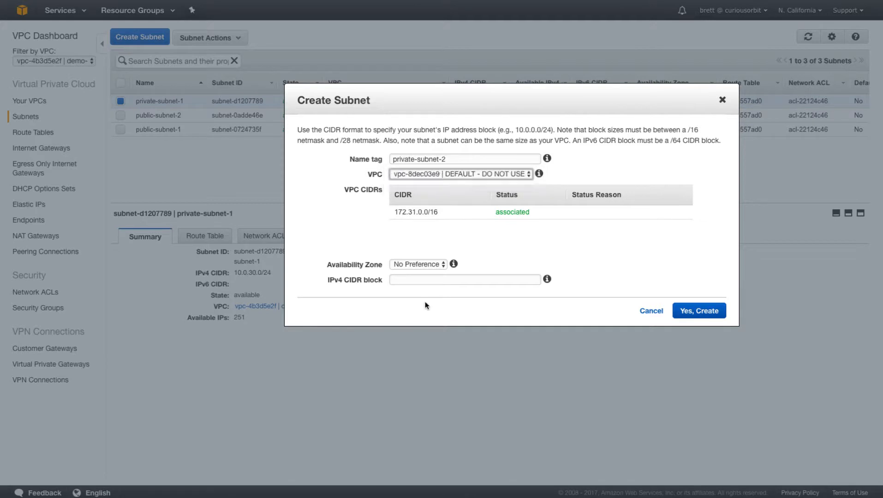
click(421, 266)
click(422, 283)
click(426, 280)
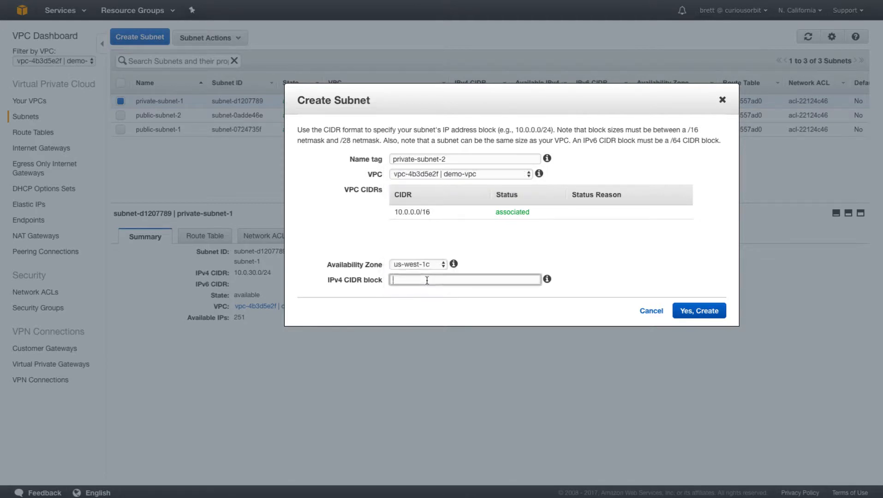
text(10.0.40.024)
key(Left)
key(Left)
text(/)
click(693, 316)
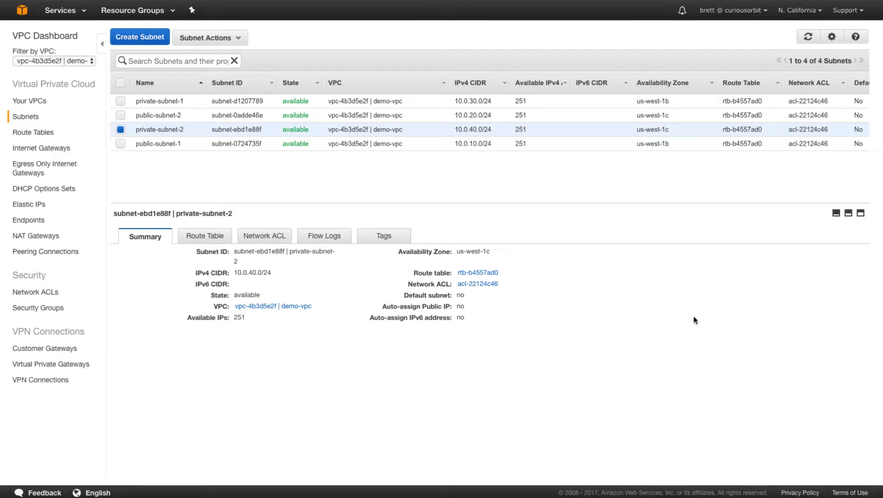
Create a NAT gateway in public-subnet-1 with a newly allocated Elastic IP.
click(44, 236)
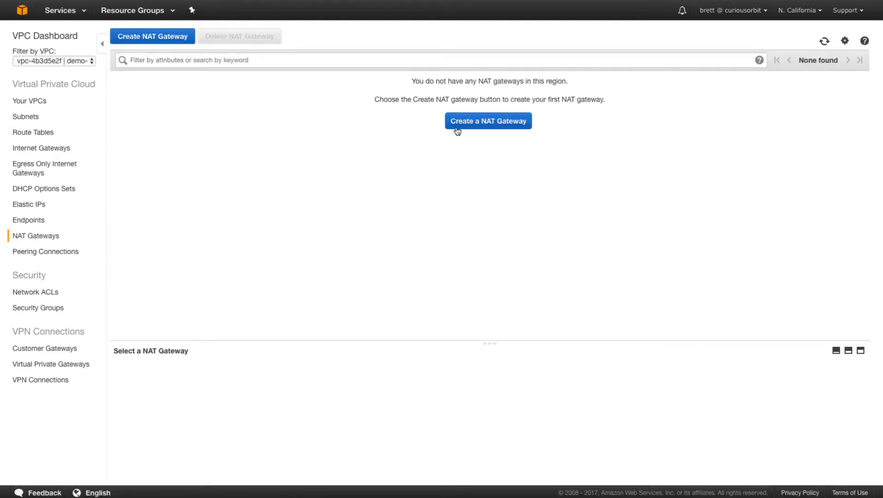
click(464, 122)
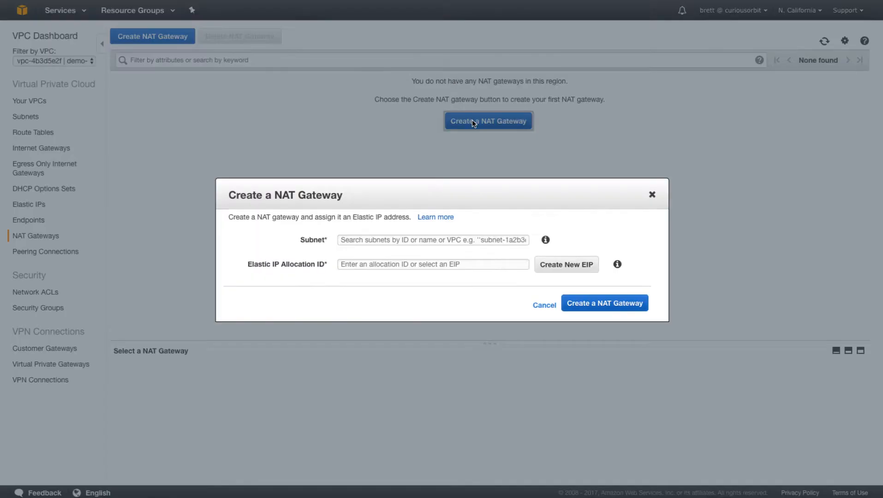
click(423, 238)
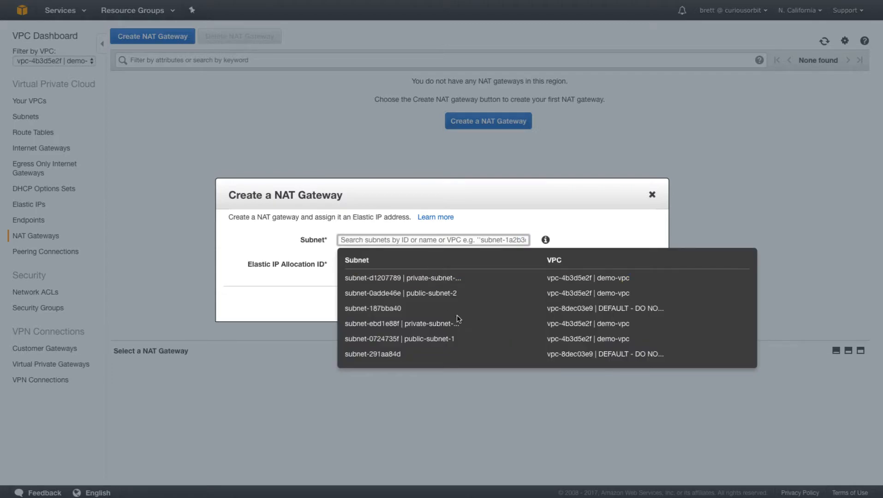
click(448, 341)
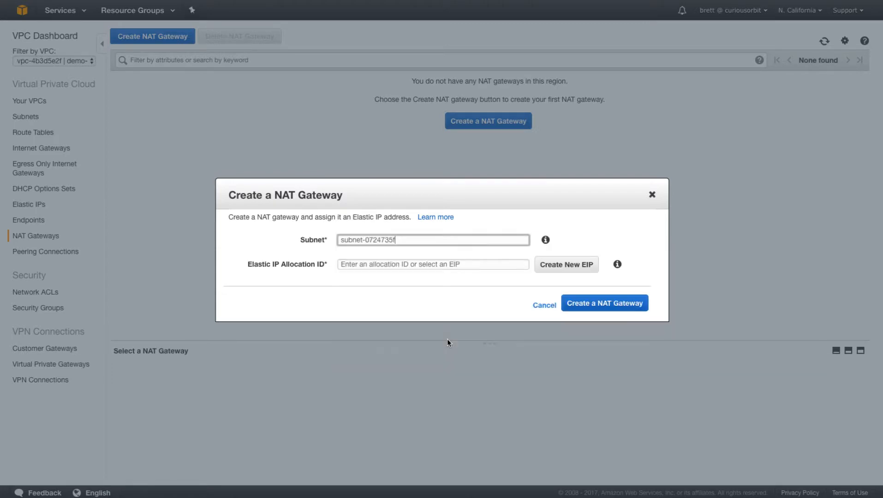
click(565, 266)
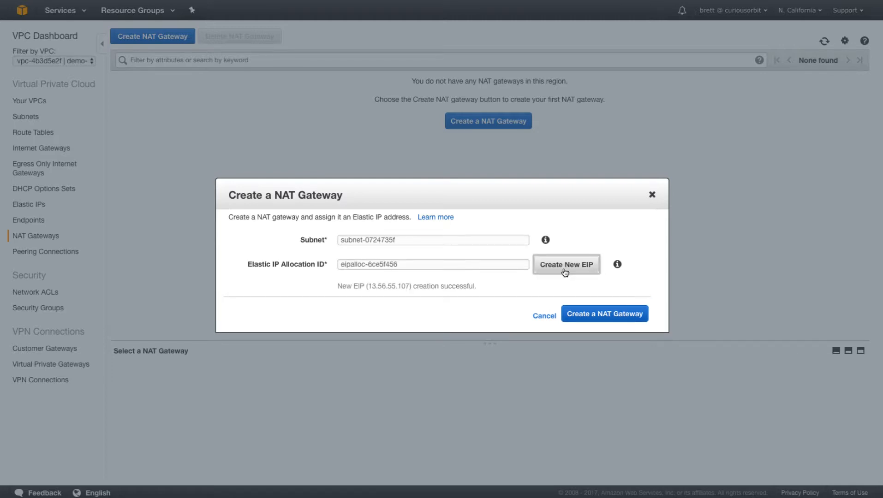
click(589, 313)
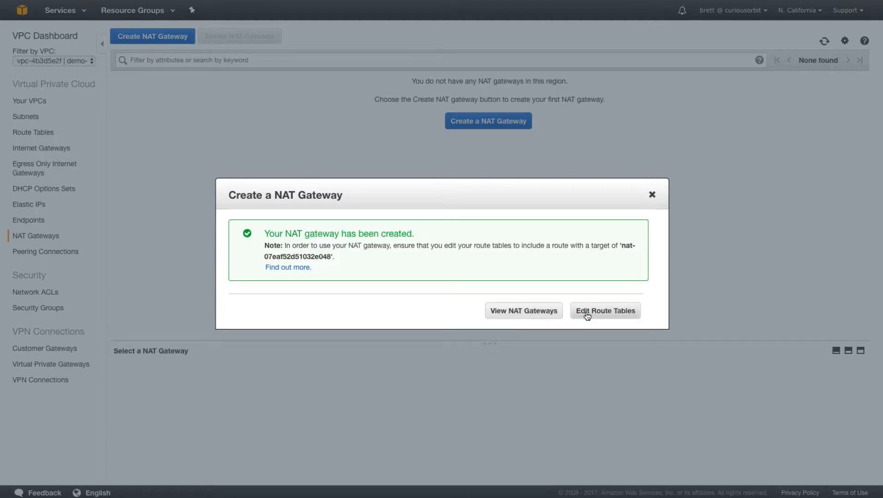
click(652, 195)
Refresh the NAT gateway list and widen the NAT Gateway ID column to show the full ID.
click(825, 43)
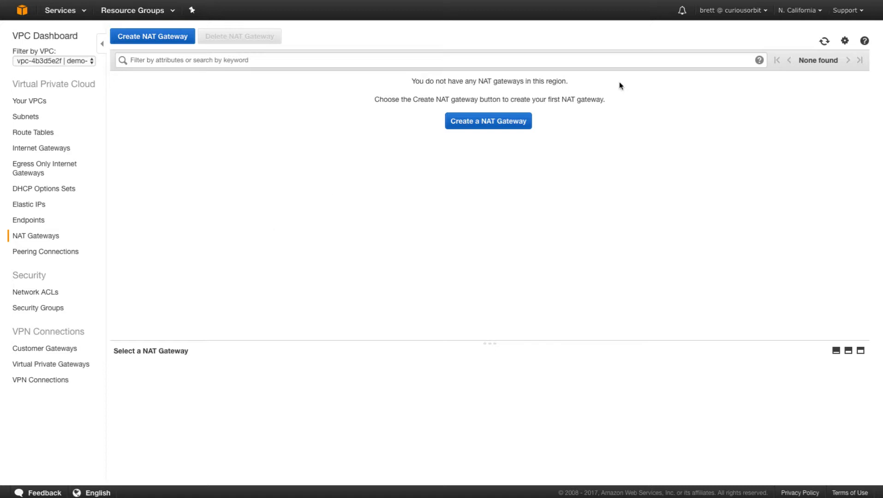
click(824, 41)
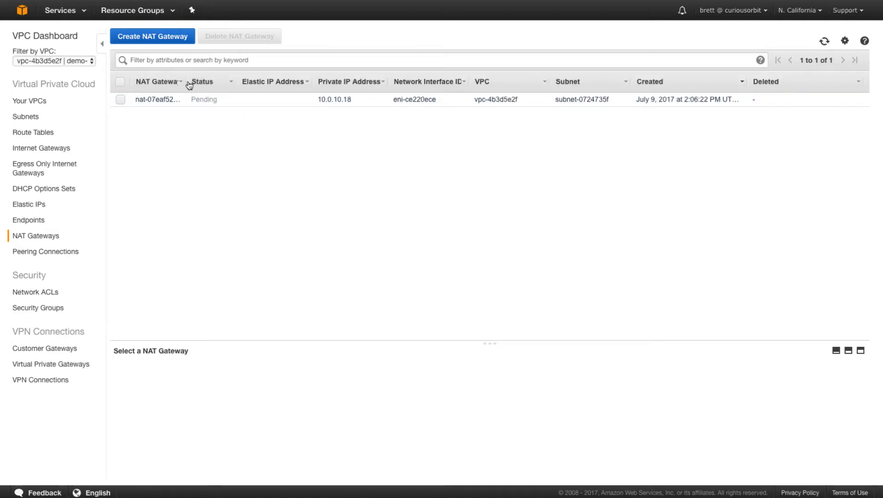
drag(187, 85, 237, 85)
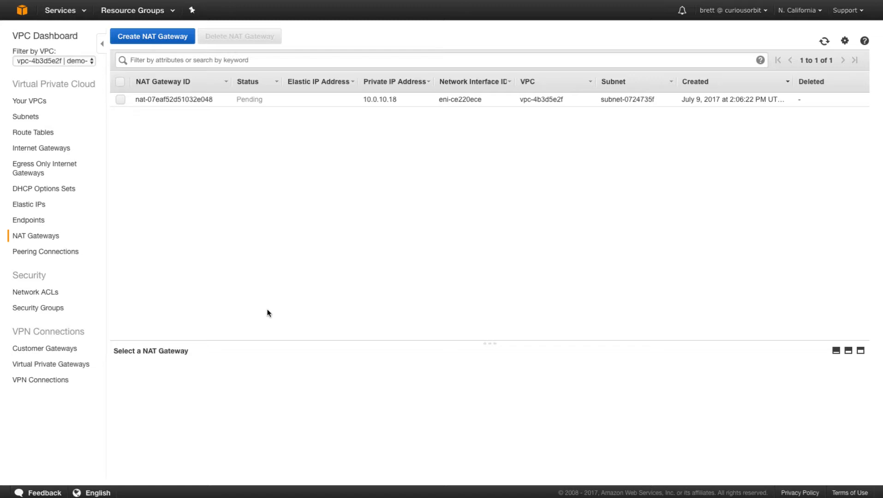
Create a second NAT gateway in public-subnet-2 with a newly allocated Elastic IP, and refresh the gateway list.
click(157, 36)
click(451, 239)
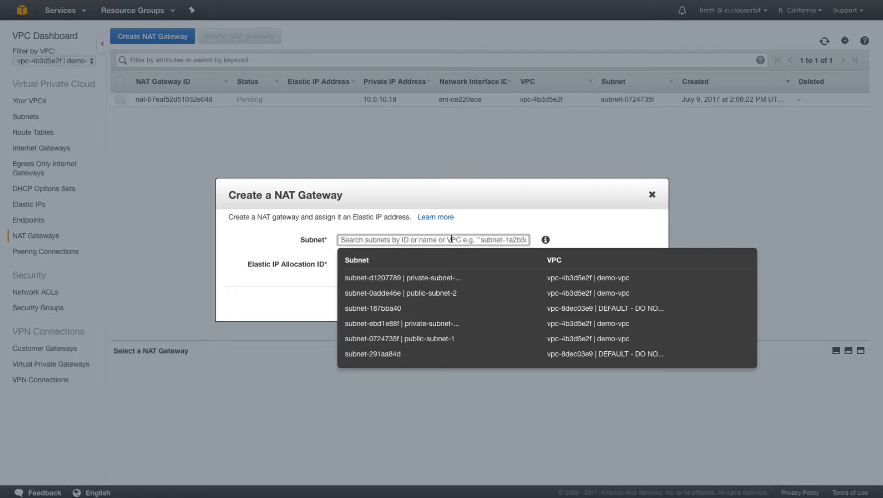
click(437, 293)
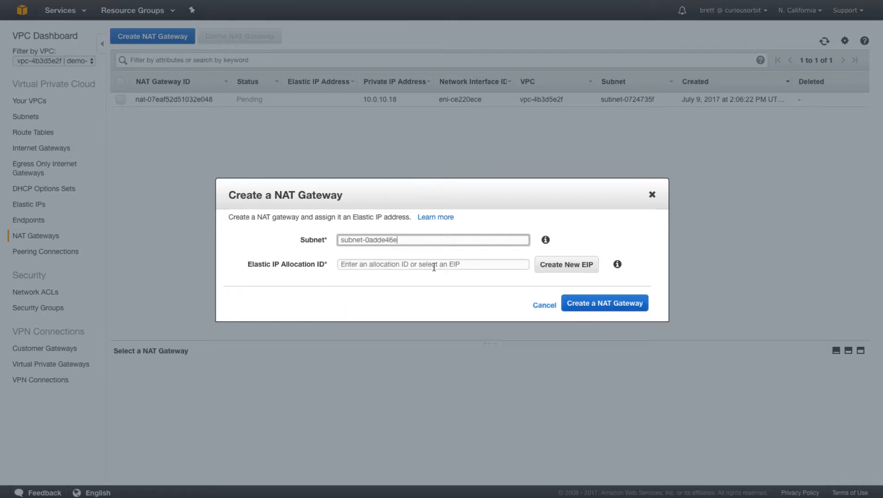
click(557, 267)
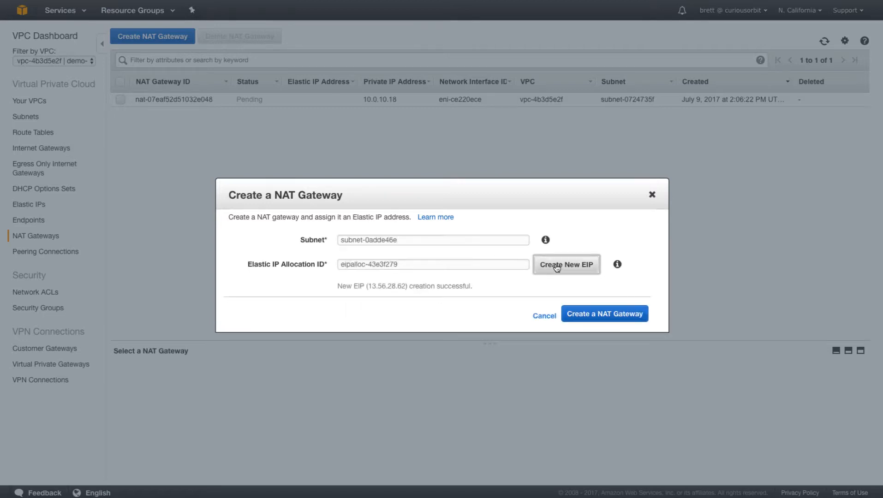
click(590, 317)
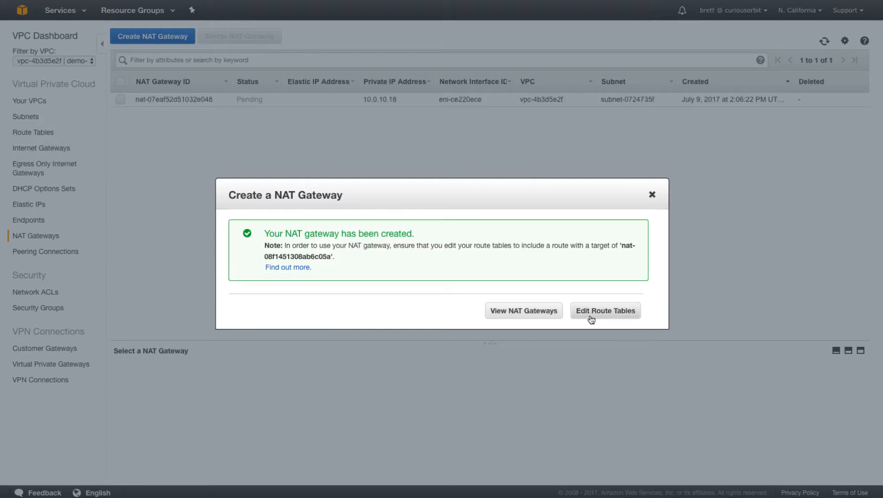
click(651, 195)
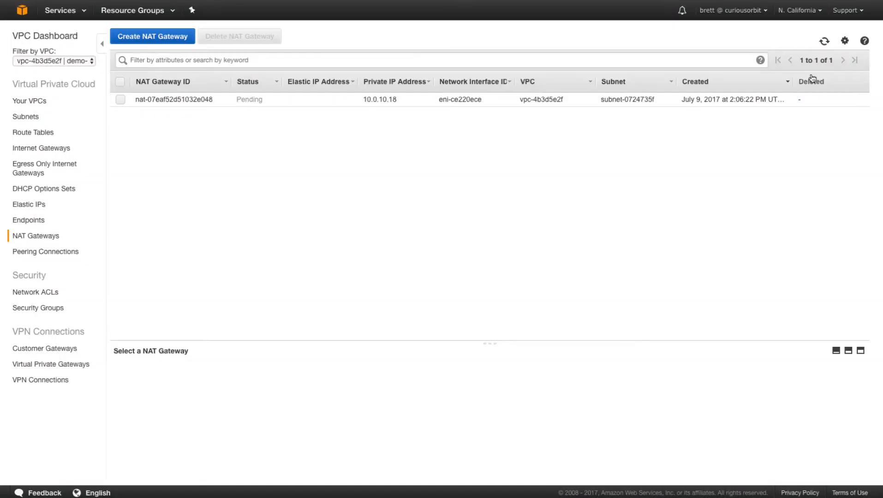
click(824, 42)
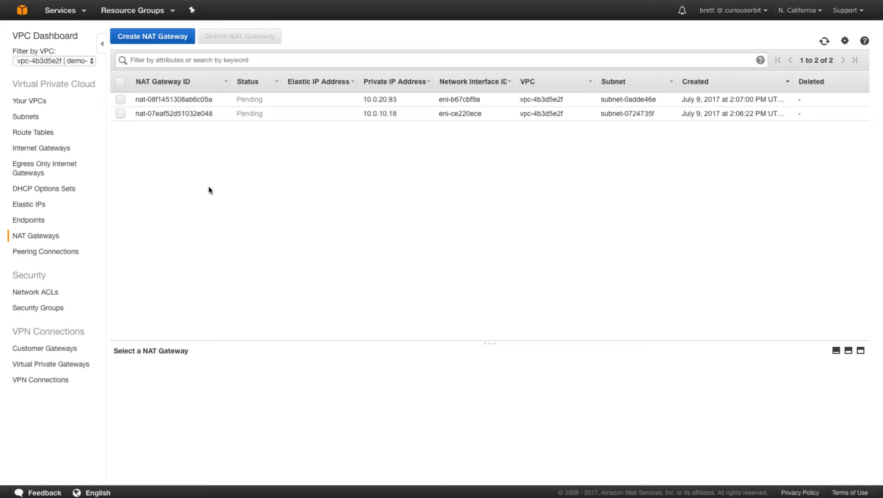
Tag the main route table of demo-vpc with the Name value DEFAULT ROUTE TABLE - DO NOT USE.
click(33, 133)
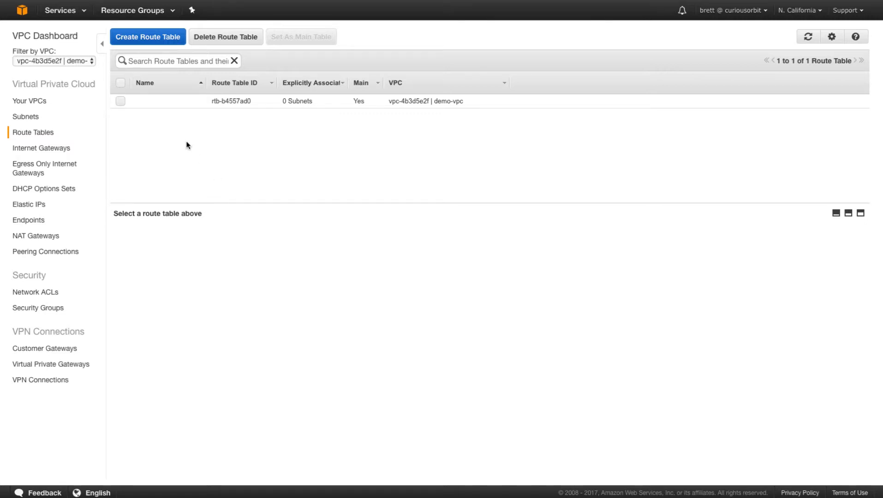
click(162, 104)
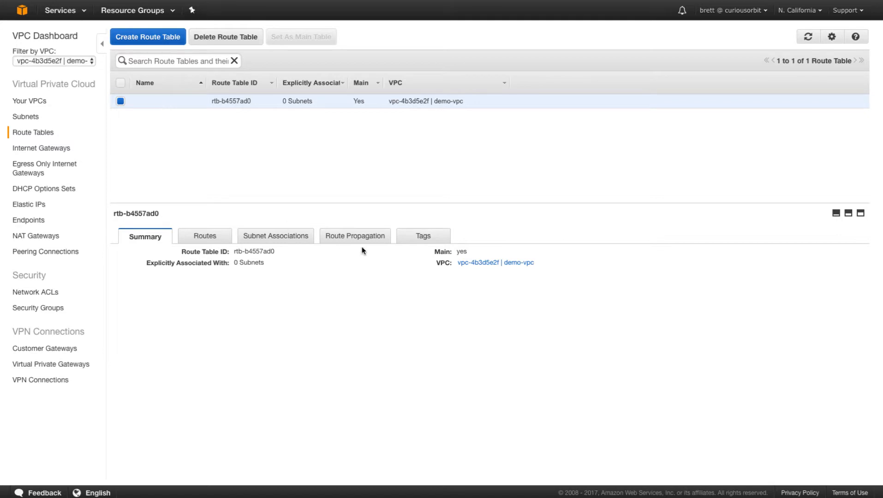
click(418, 236)
click(128, 273)
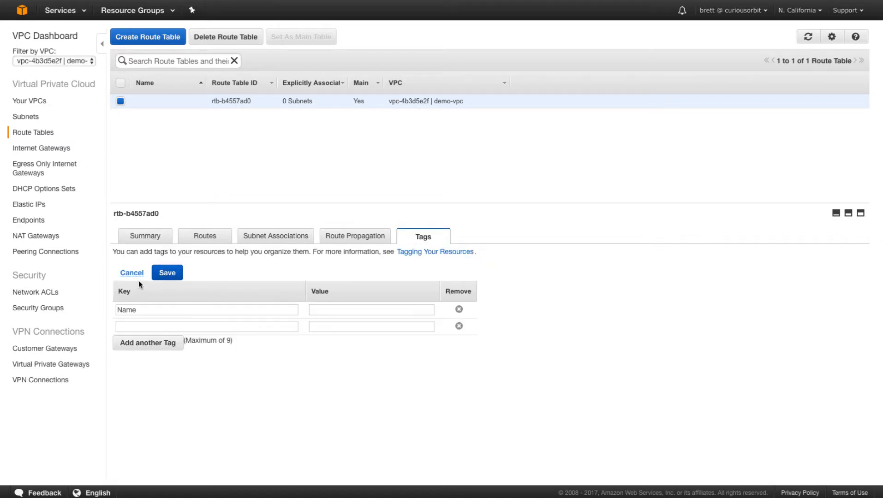
click(331, 312)
text(DE)
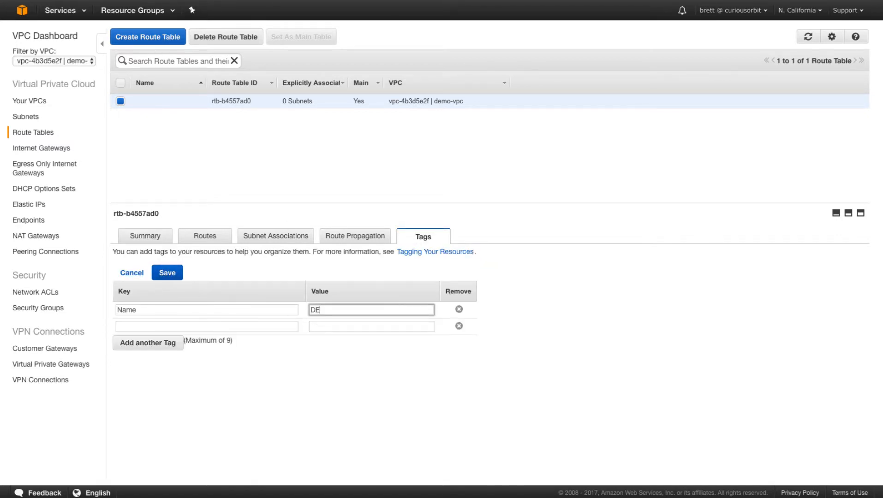
text(FAULT ROUTE TABLE - DO NOT USE)
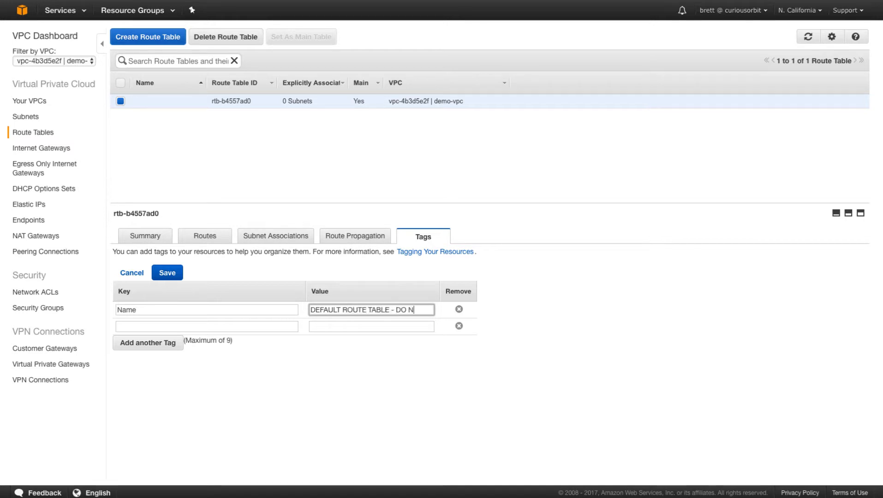
click(179, 274)
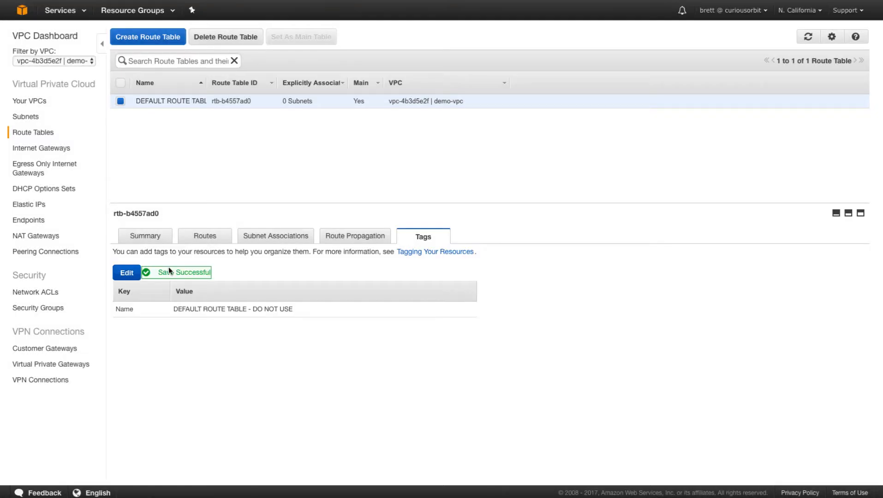
Create a route table named public-route-table-1 in demo-vpc.
click(157, 35)
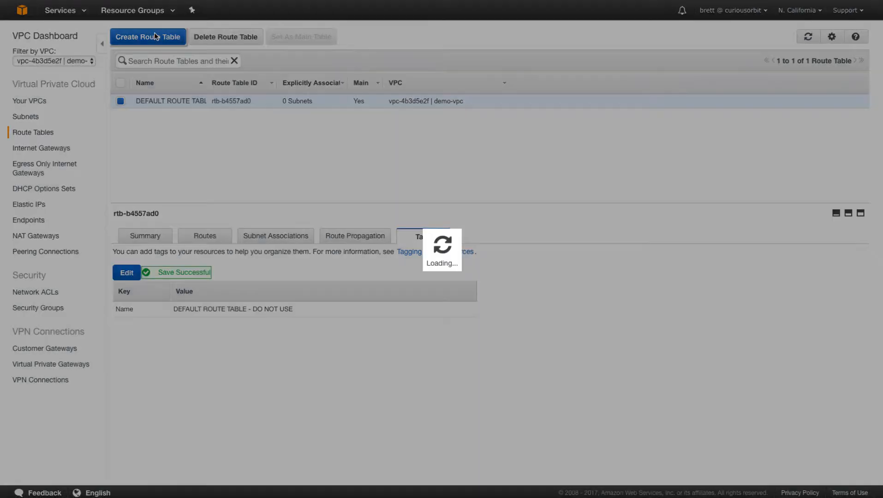
click(443, 161)
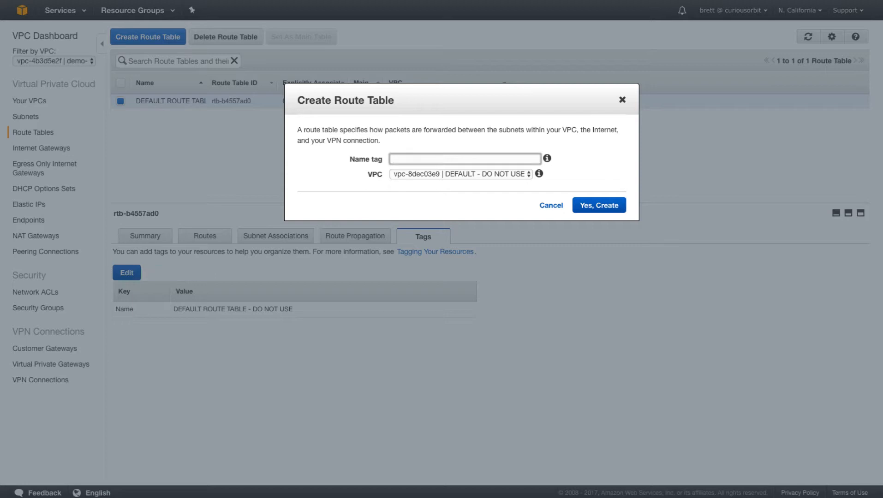
text(public-route-tabl-1)
key(BackSpace)
text(e-1)
click(458, 173)
click(460, 183)
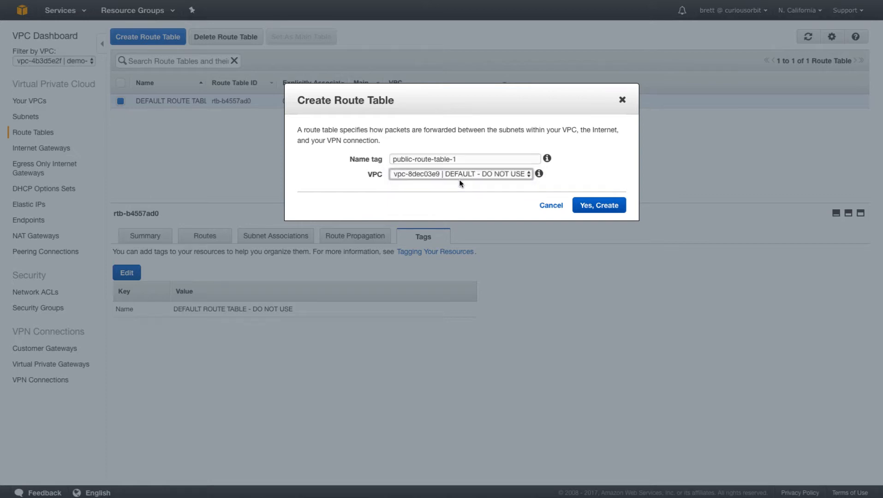
click(595, 206)
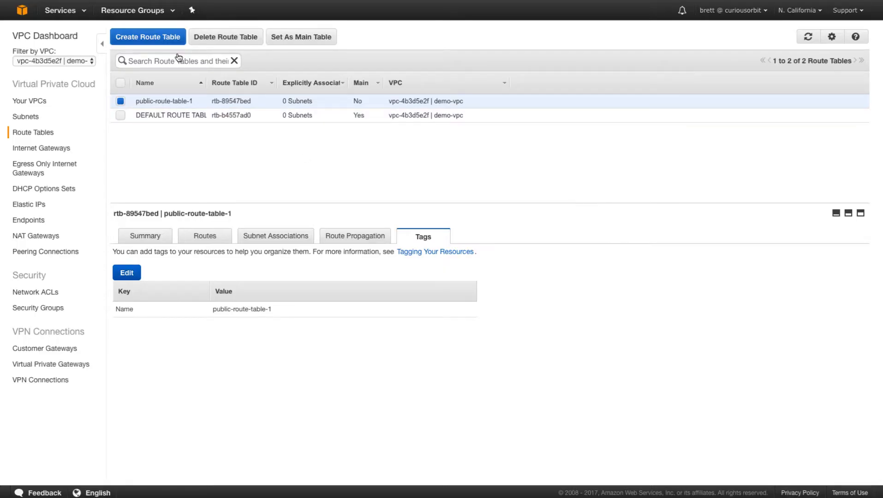
Create a second public route table named public-route-table-2 in demo-vpc.
click(163, 37)
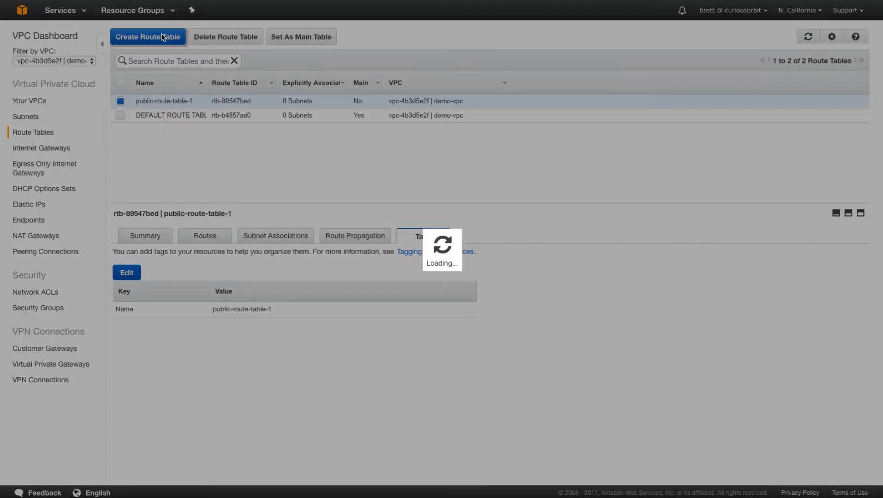
text(public)
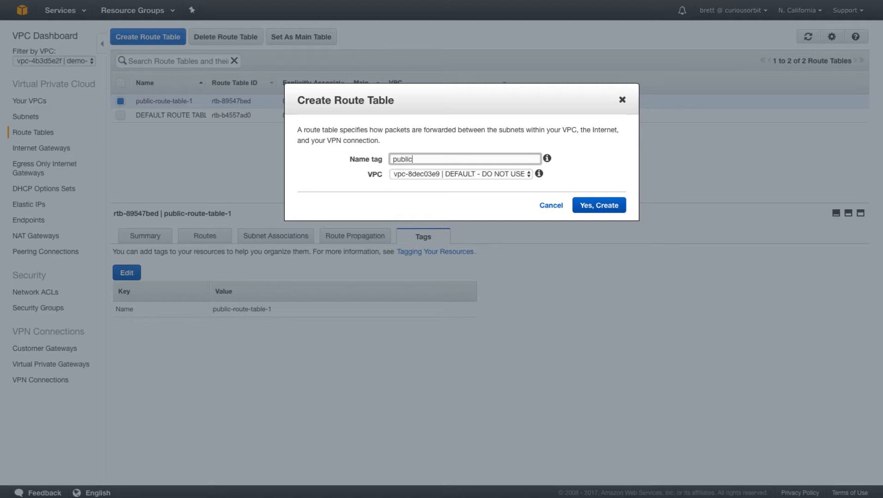
text(-route-table-2)
click(430, 173)
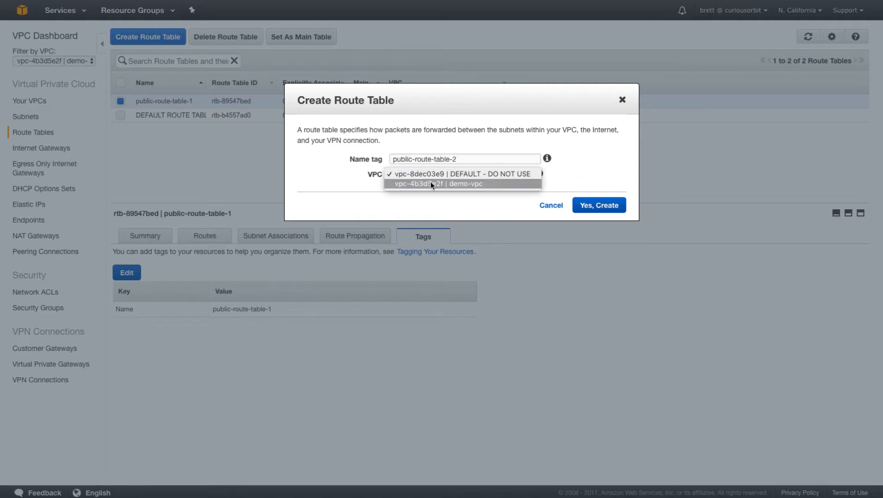
click(430, 185)
click(607, 211)
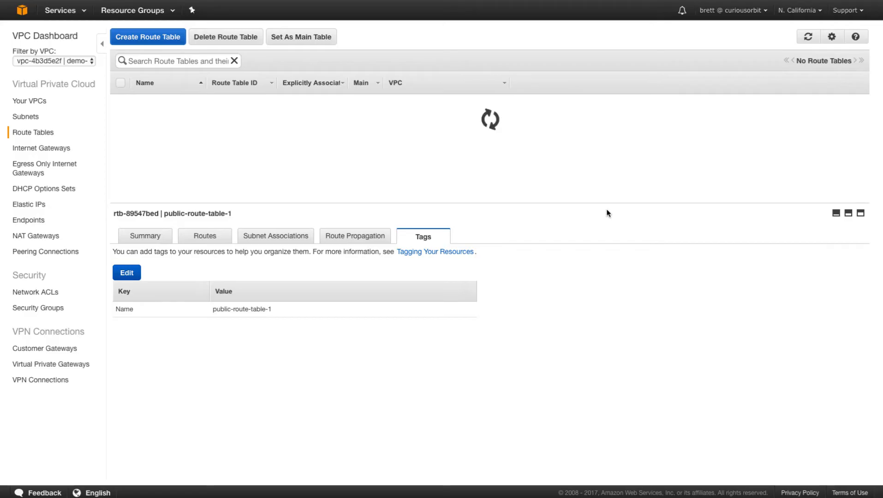
Create a route table named private-route-table-1 in demo-vpc.
click(157, 40)
click(405, 158)
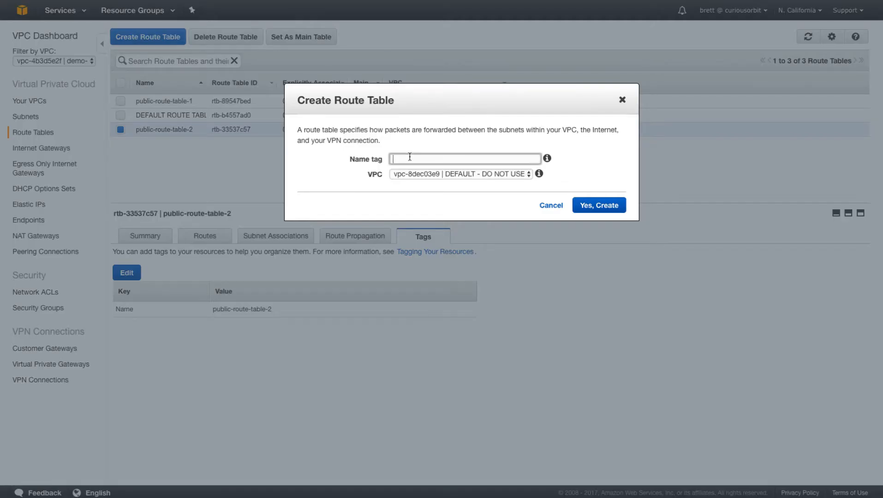
text(private-route-table-1)
click(432, 171)
click(431, 183)
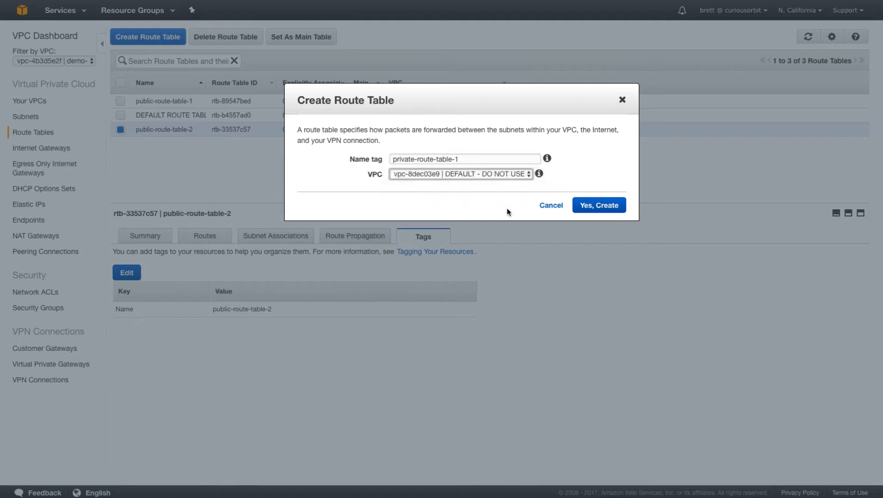
click(595, 207)
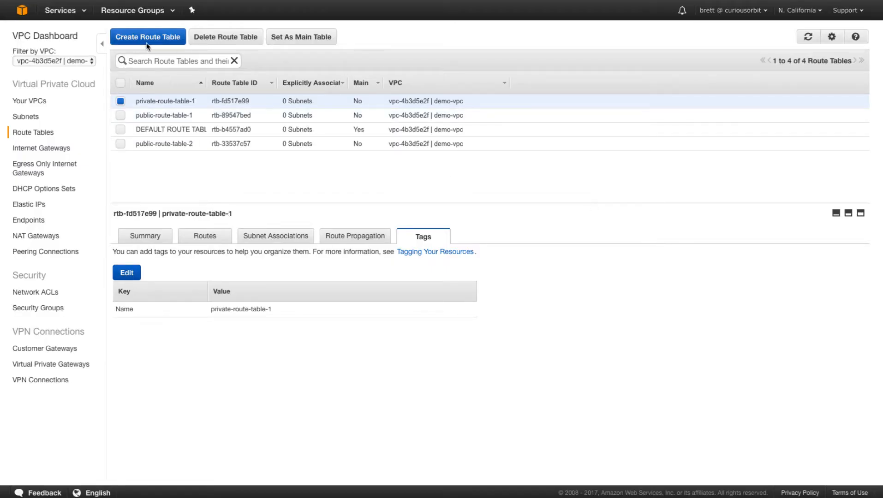
Create a second private route table named private-route-table-2 in demo-vpc.
click(147, 42)
click(429, 161)
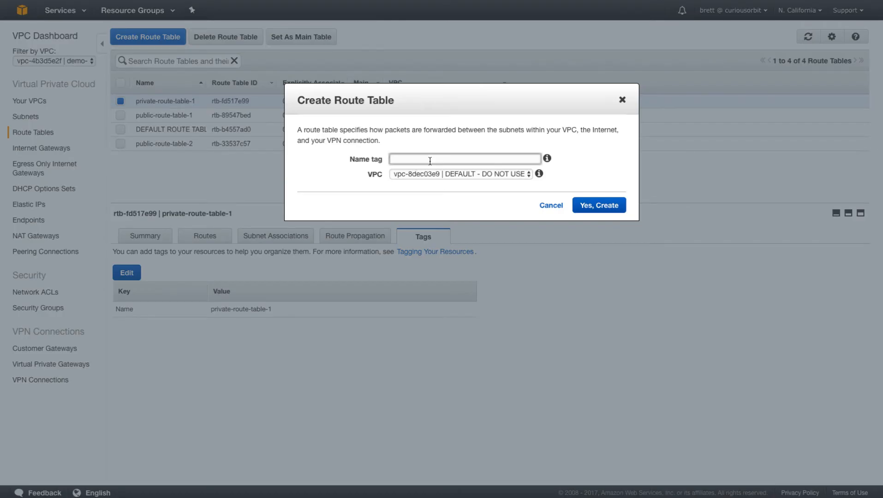
text(private-route-tabls)
click(433, 174)
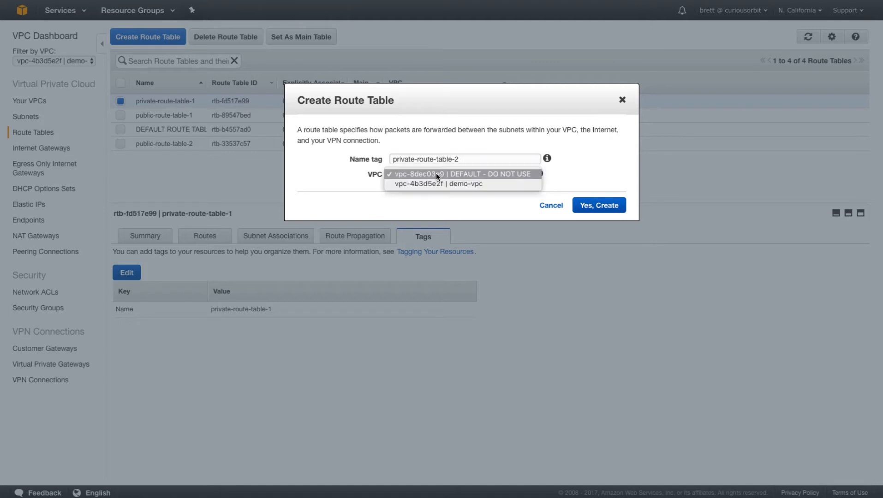
click(438, 182)
click(595, 206)
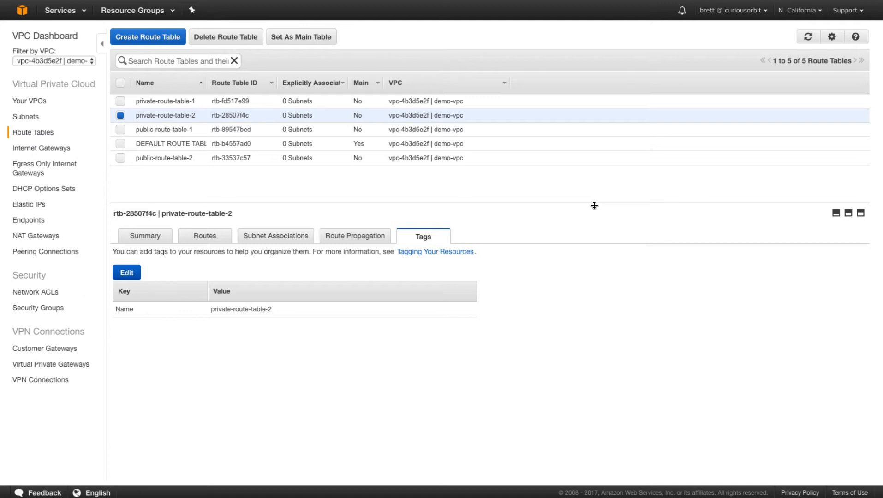
Sort the route tables by name in descending order and add a 0.0.0.0/0 route to public-route-table-1 targeting the demo-vpc-igw internet gateway.
click(193, 85)
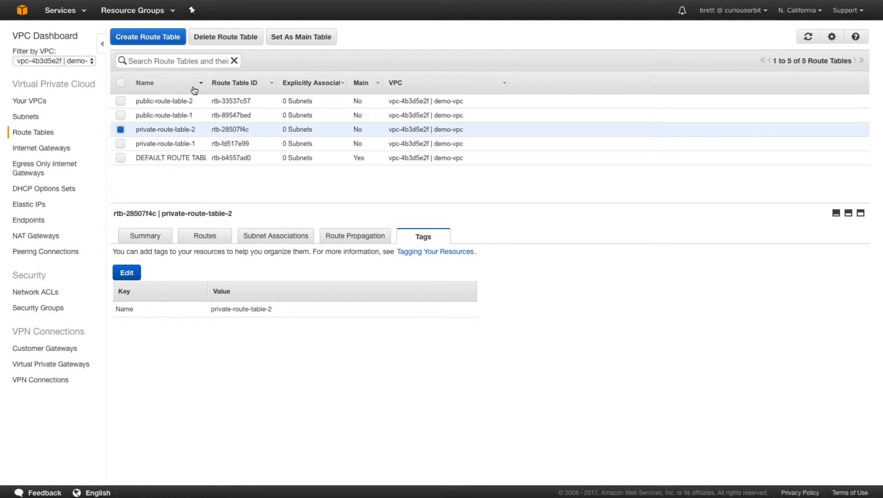
click(187, 116)
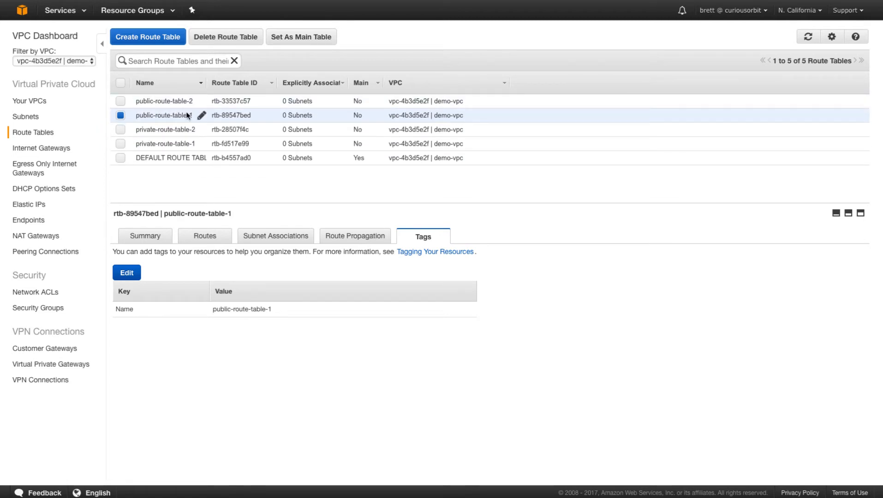
click(140, 236)
click(188, 236)
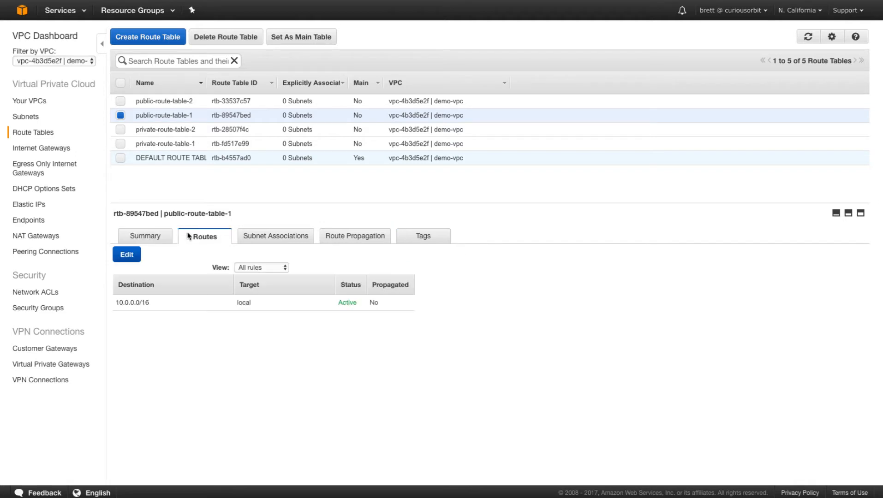
click(128, 256)
click(144, 317)
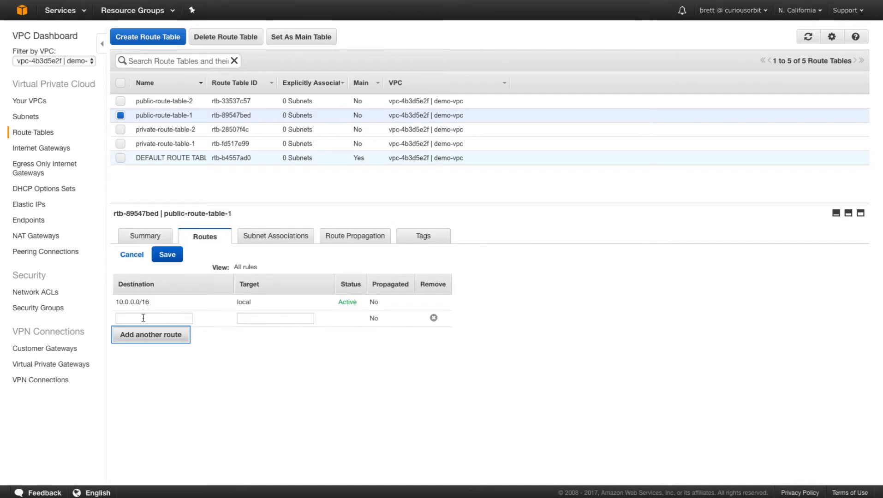
text(0.0.0.0/0)
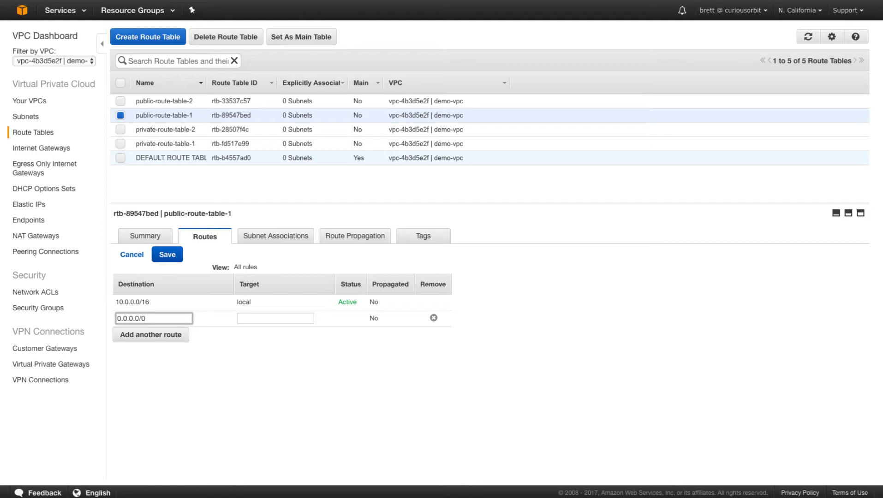
key(Tab)
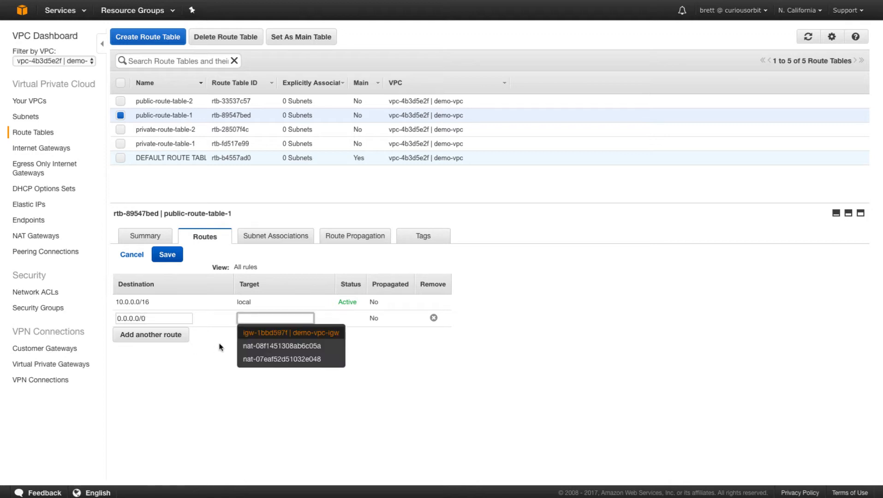
click(253, 333)
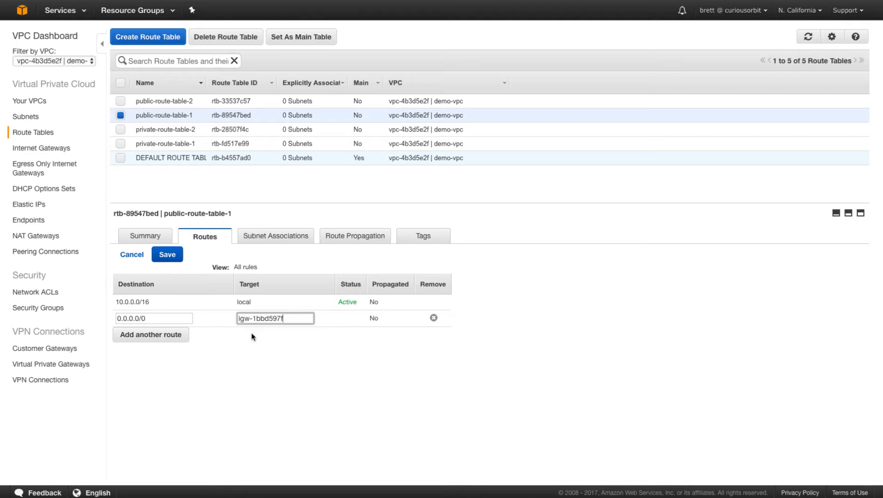
click(167, 255)
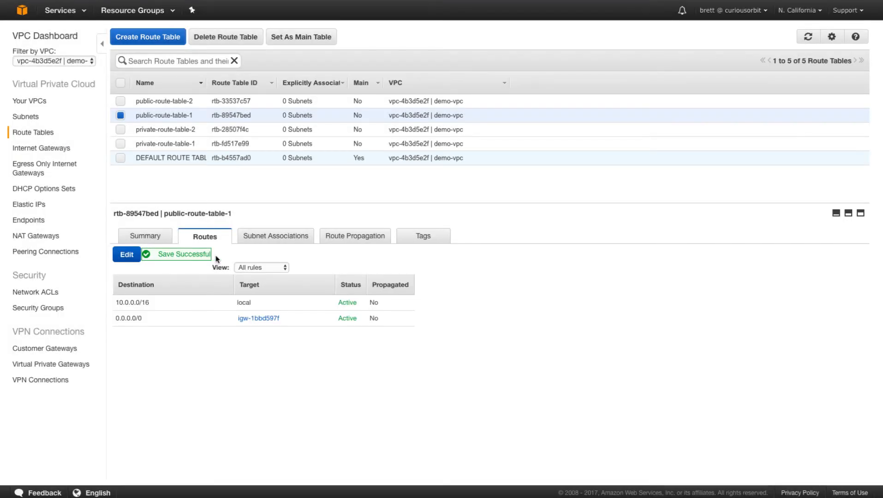
Associate public-subnet-1 with public-route-table-1 and save the association.
click(269, 238)
click(126, 257)
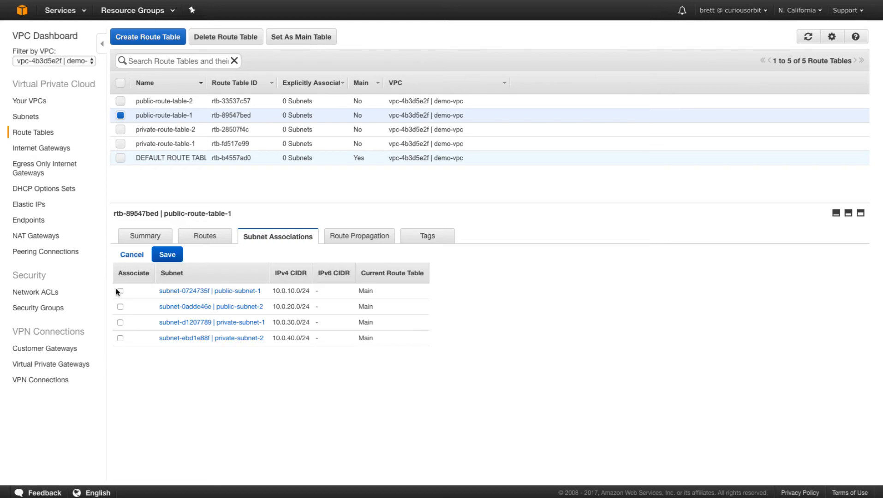
click(167, 255)
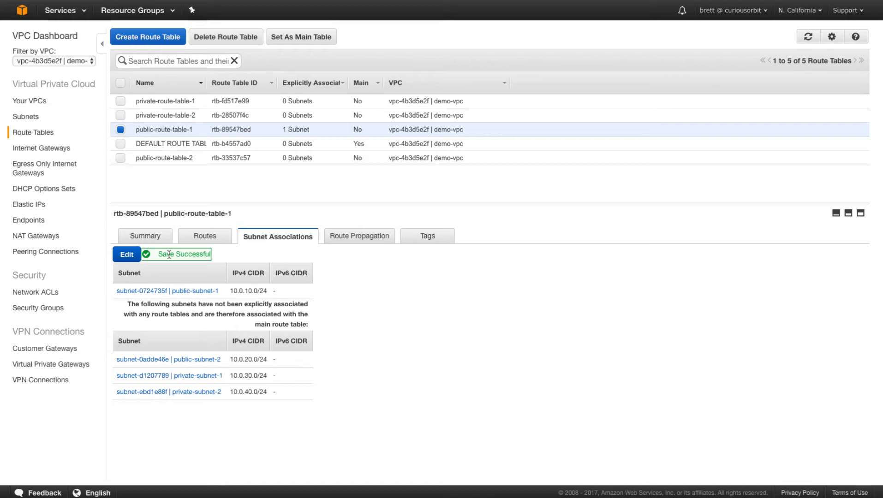
Add a route to public-route-table-2 with destination 0.0.0.0/0 and the demo-vpc-igw internet gateway as target.
click(157, 157)
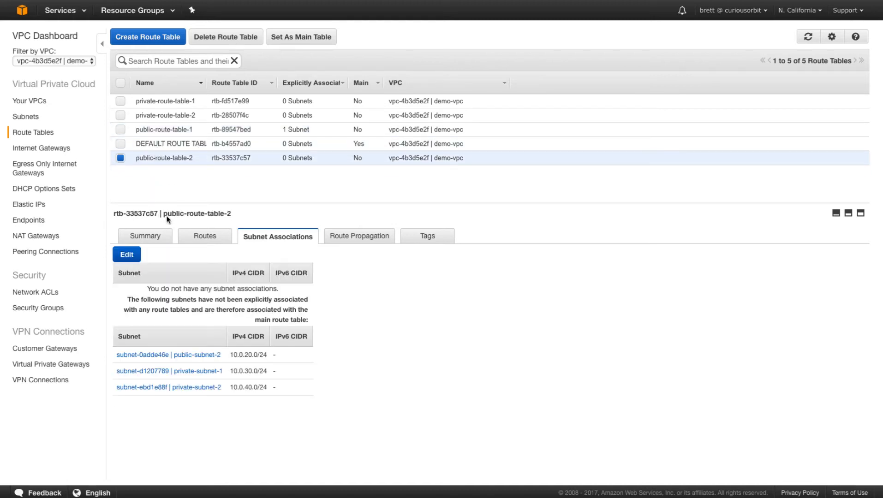
click(204, 236)
click(128, 256)
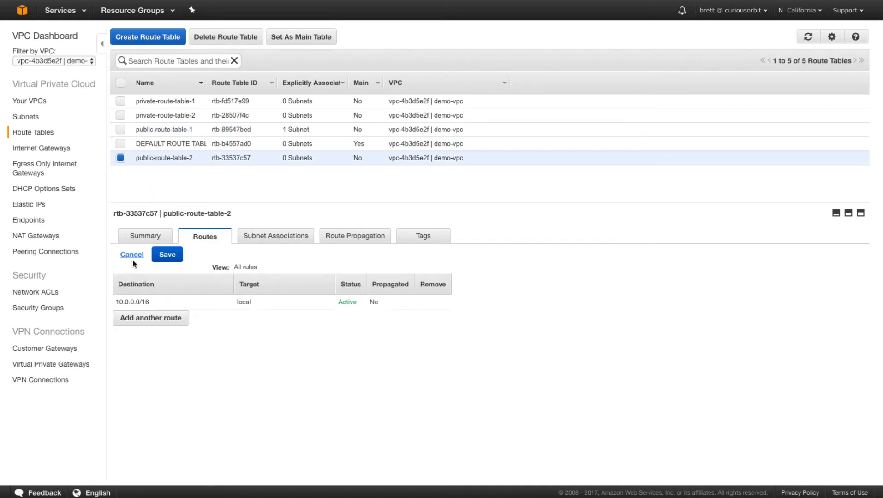
click(155, 319)
text(0.)
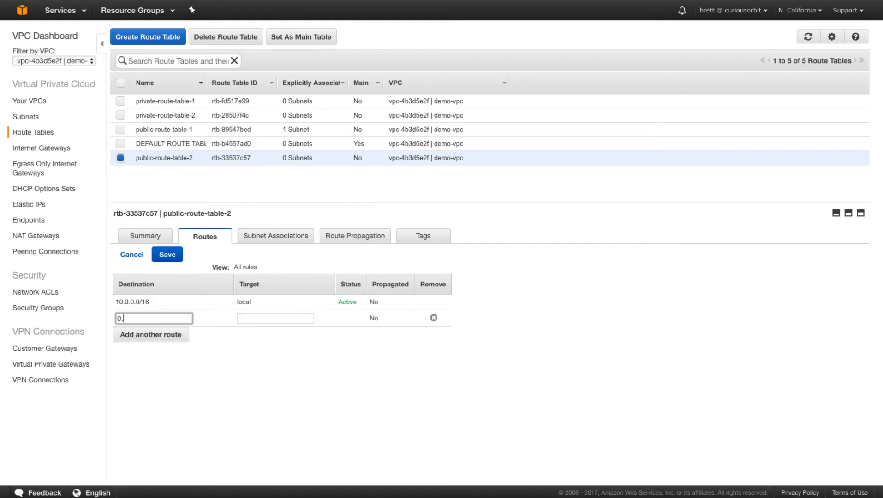
text(0.0.0/0)
key(Tab)
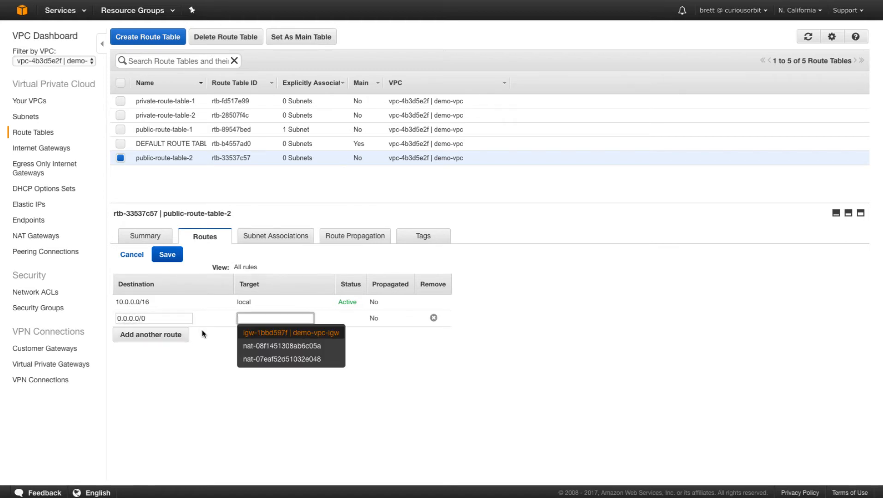
click(246, 333)
click(169, 255)
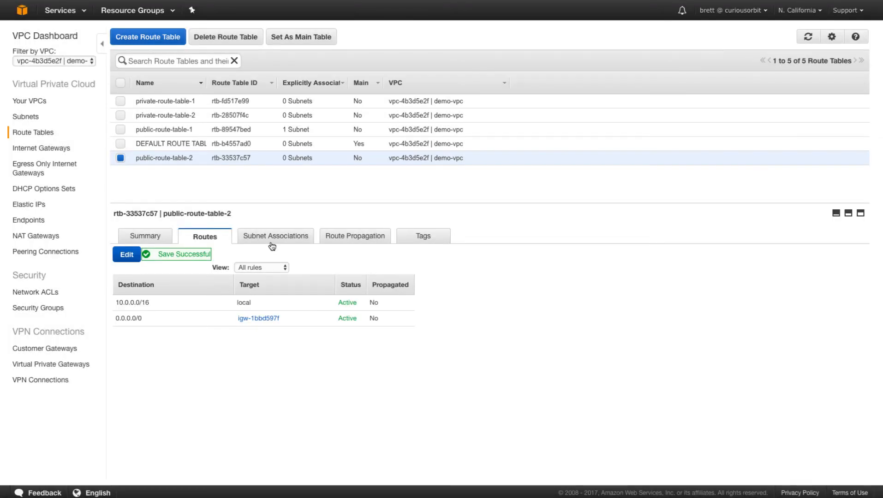
Associate public-subnet-2 with public-route-table-2 and save the association.
click(272, 247)
click(127, 254)
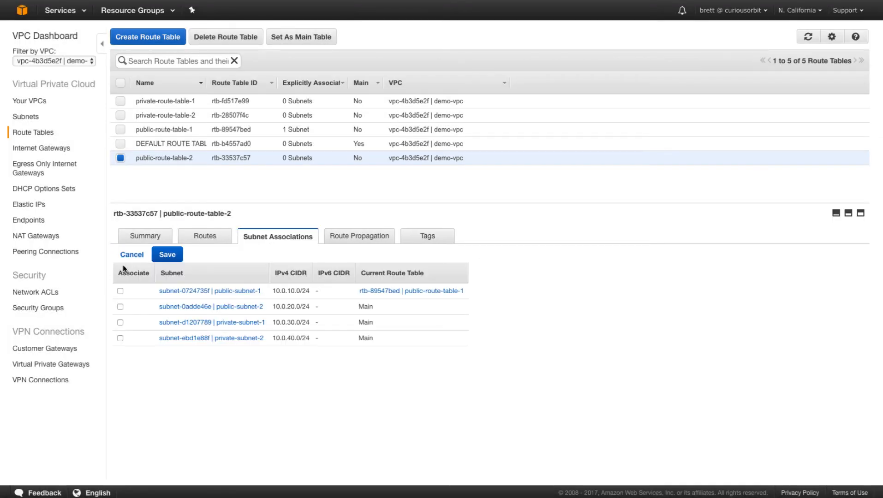
click(170, 257)
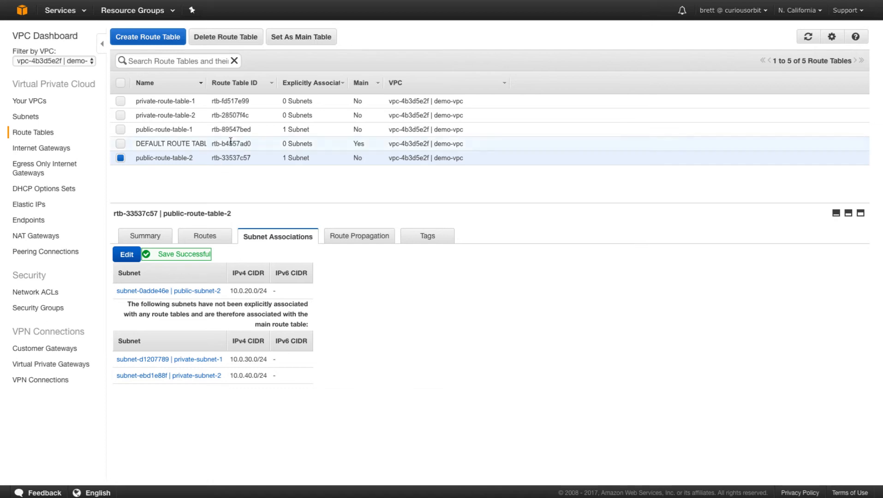
Add a route to private-route-table-1 with destination 0.0.0.0/0 and NAT gateway nat-07eaf52d51032e048 as target, and save it.
click(222, 102)
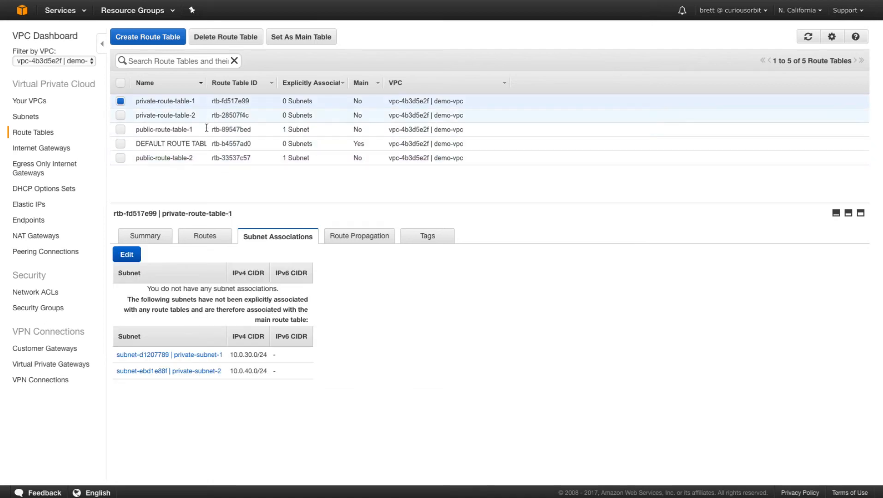
click(218, 236)
click(141, 255)
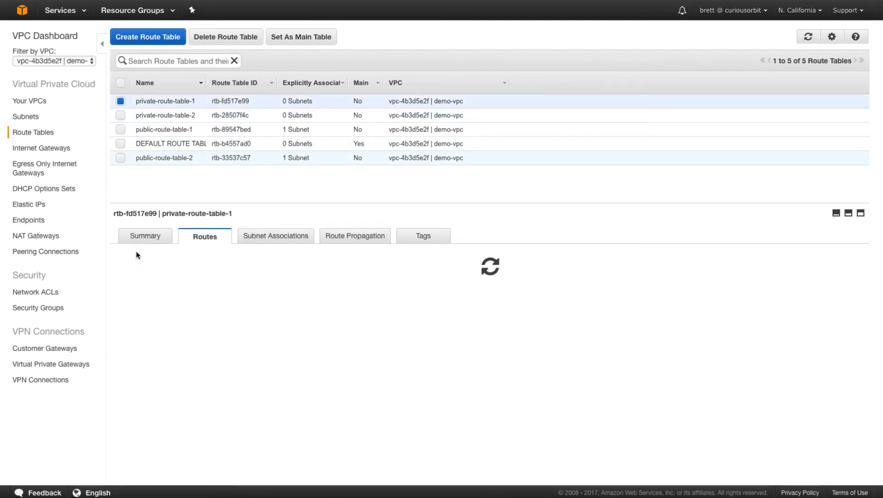
click(168, 317)
click(168, 319)
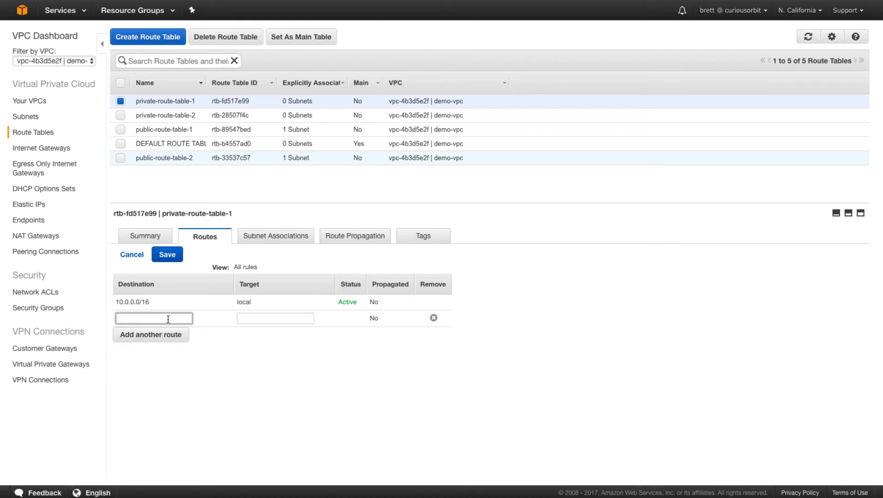
text(0.0.0.0/0)
key(Tab)
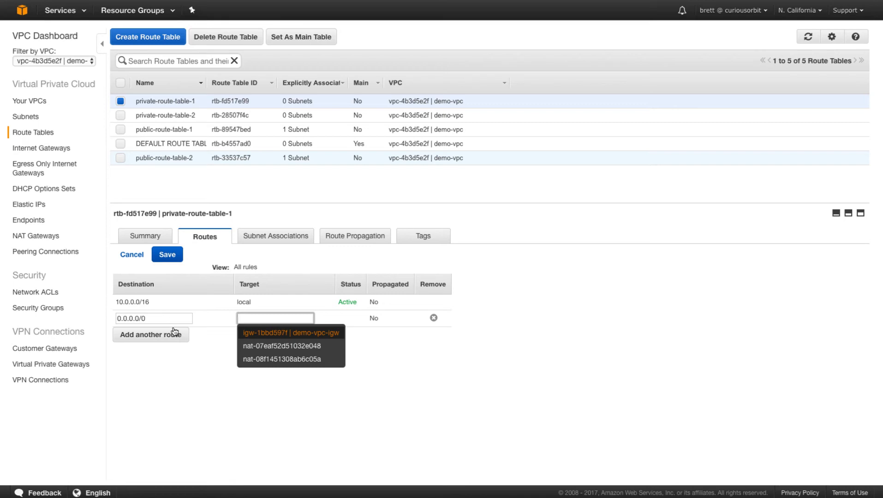
click(260, 346)
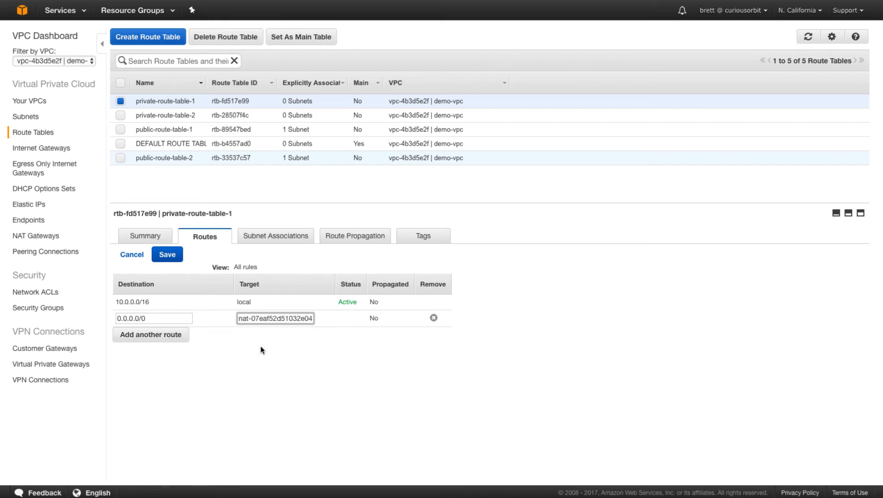
click(167, 254)
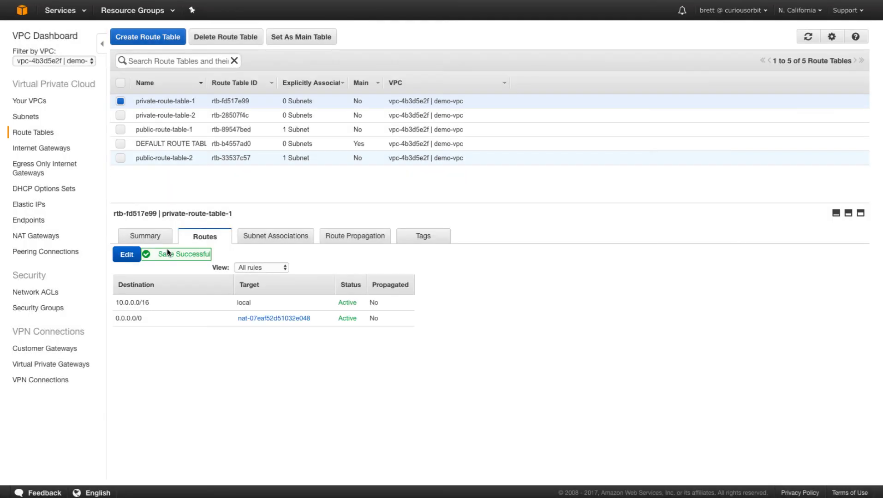
Associate private-subnet-1 with private-route-table-1 and save the association.
click(251, 238)
click(133, 258)
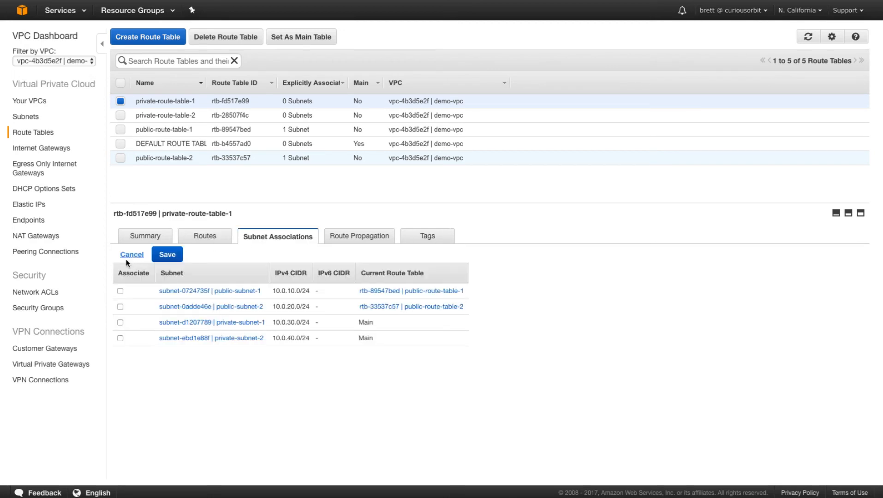
click(119, 323)
click(168, 255)
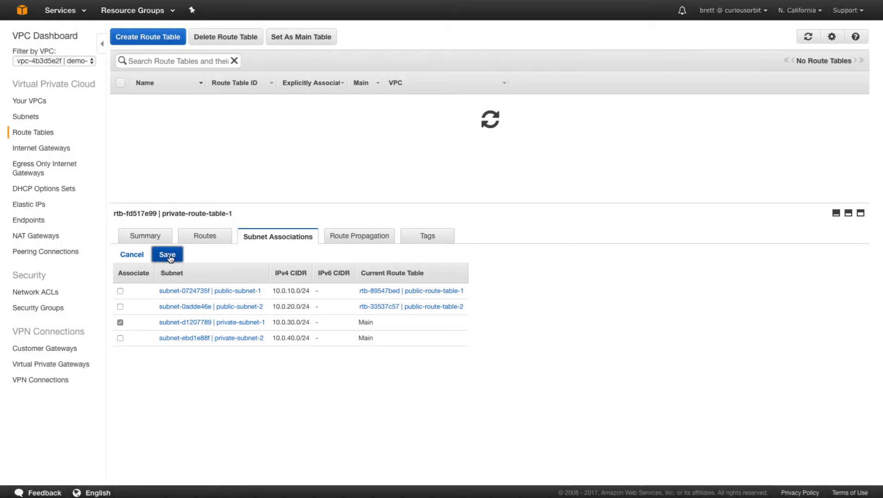
Add a route to private-route-table-2 with destination 0.0.0.0/0 and NAT gateway nat-08f1451308ab6c05a as target, and save it.
click(173, 116)
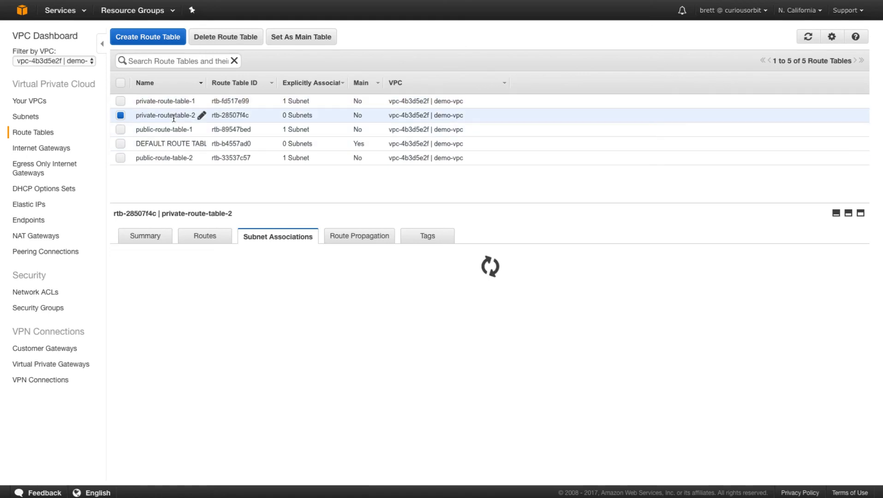
click(194, 241)
click(127, 254)
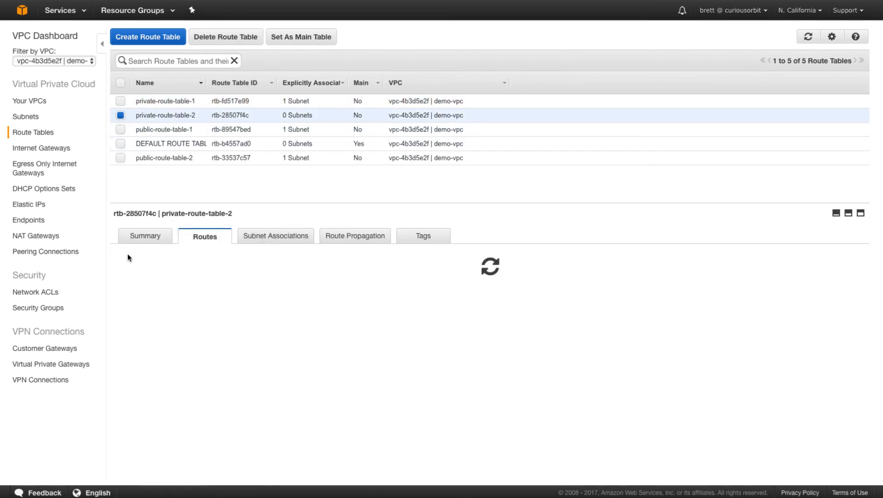
click(162, 318)
click(162, 318)
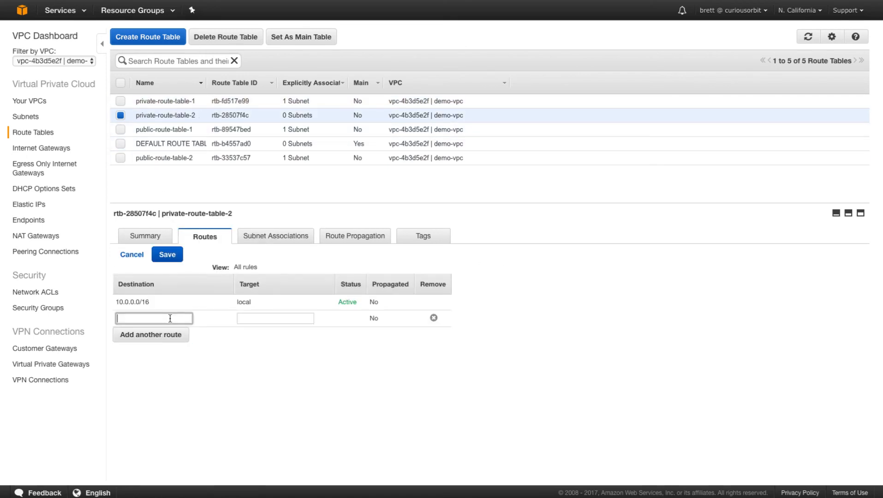
text(0.0.0.0/0)
key(Tab)
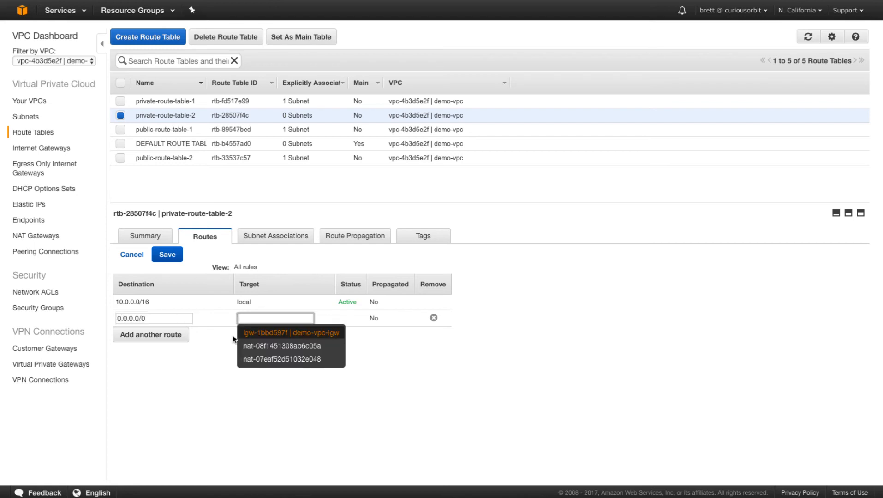
click(167, 254)
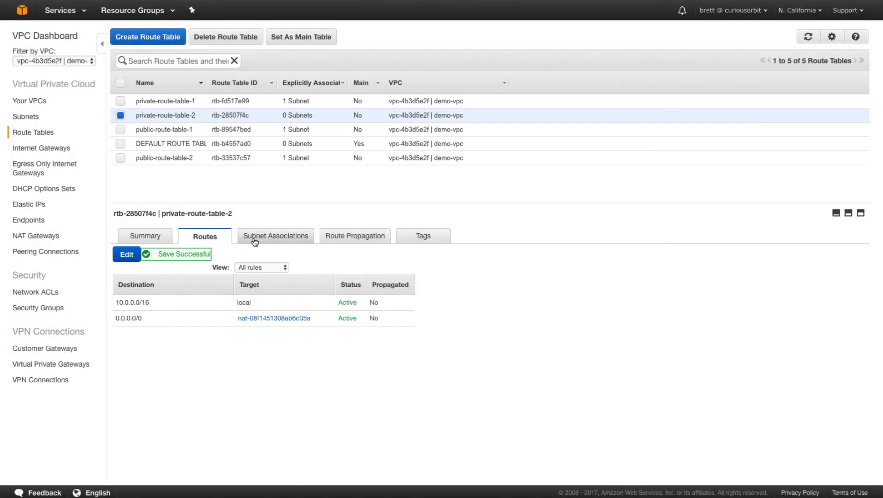
Associate private-subnet-2 with private-route-table-2 and save the association.
click(255, 239)
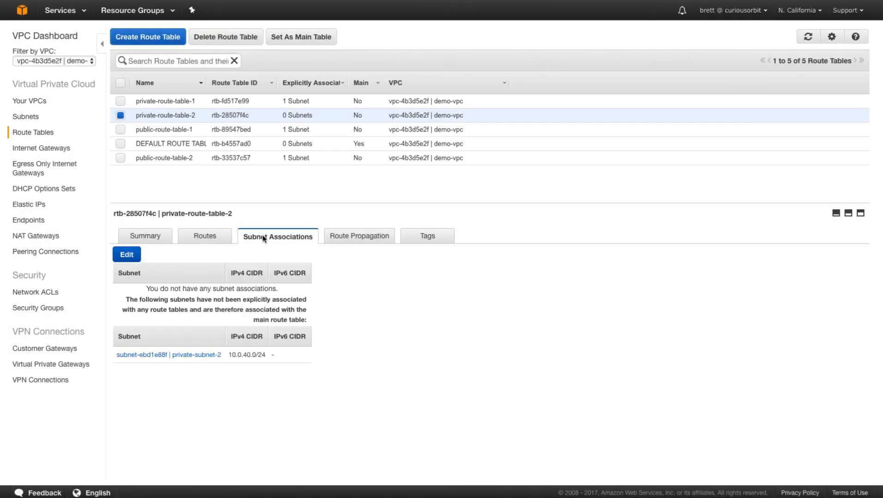
click(133, 254)
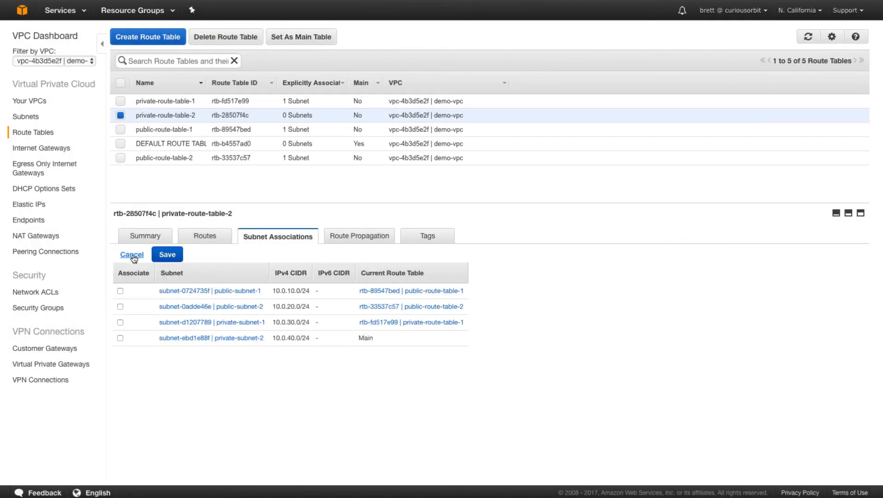
click(119, 337)
click(168, 262)
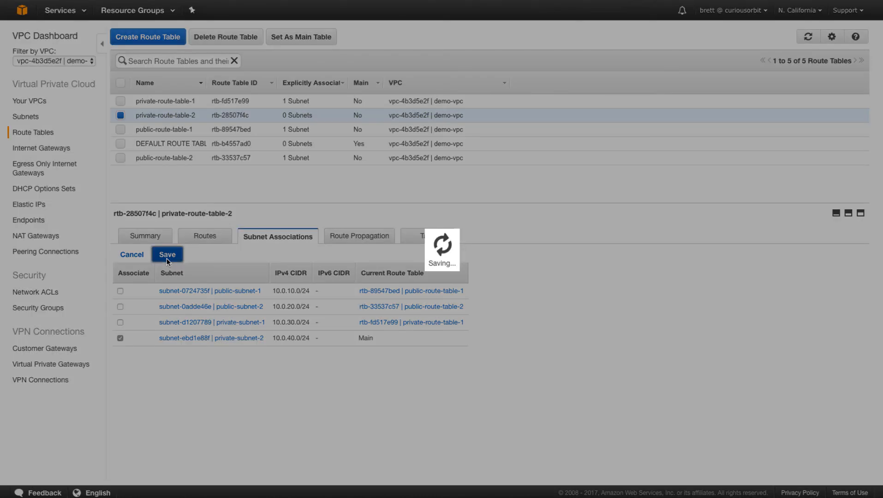